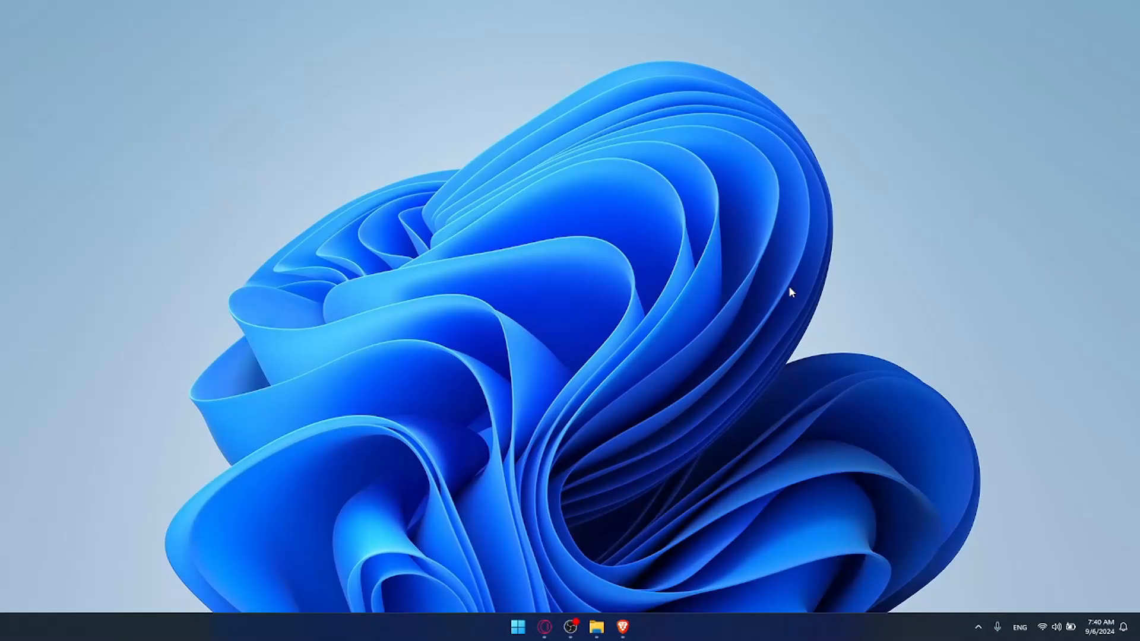
# Switch to the Brave browser and open squarespace.com
pyautogui.click(623, 627)
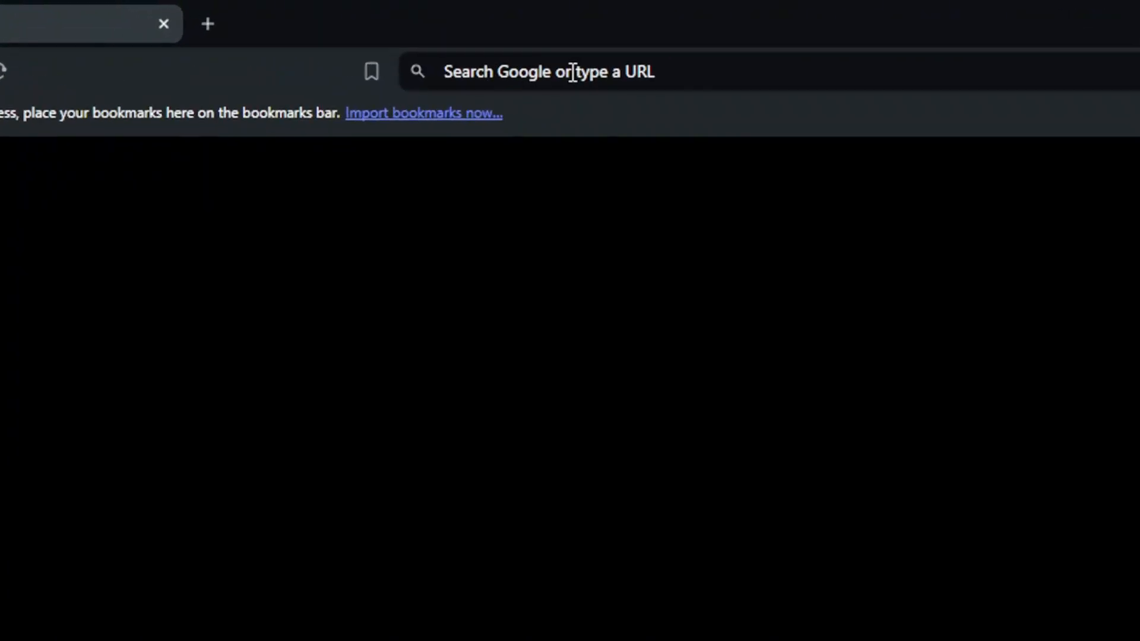
pyautogui.write('s')
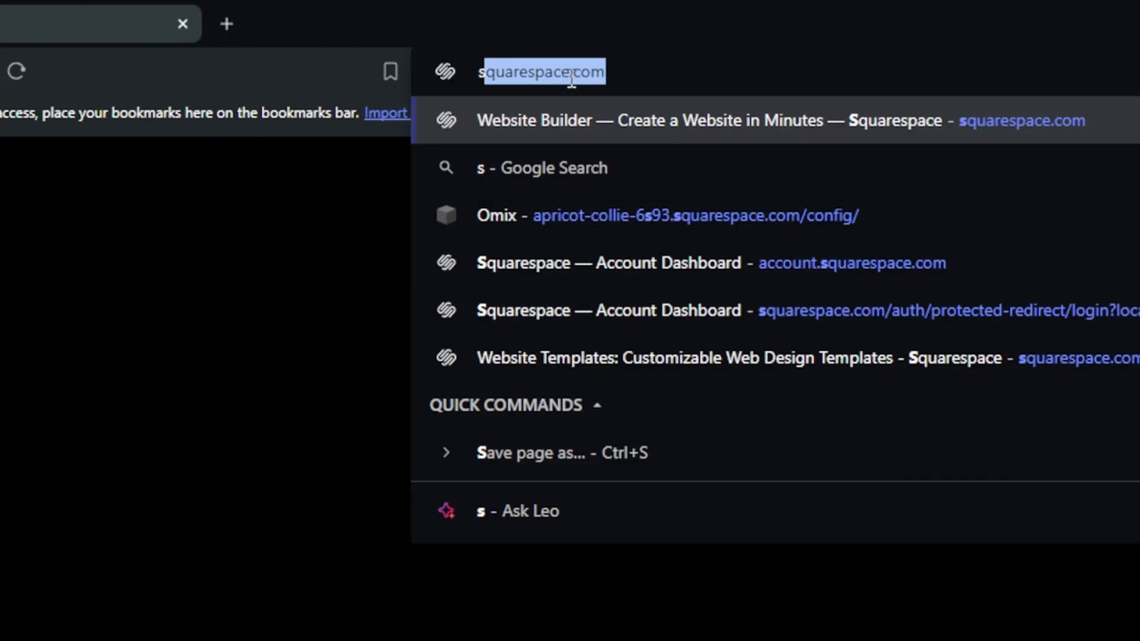
pyautogui.write('quarespace.com')
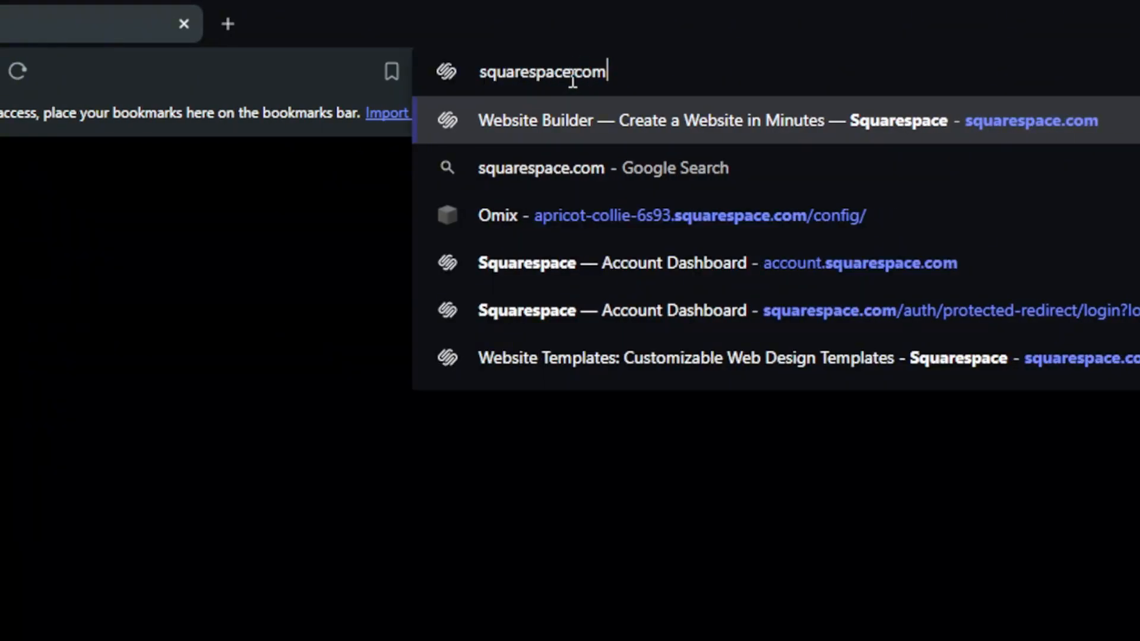
pyautogui.press('Return')
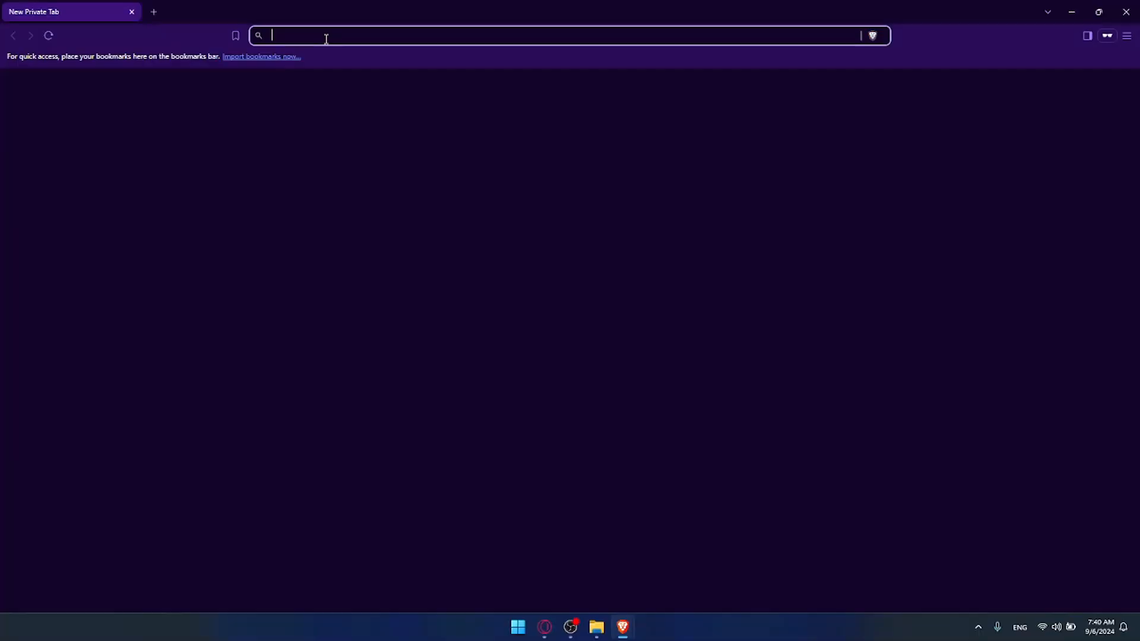
# Load squarespace.com in a private browser window to view the logged-out site
pyautogui.write('sq')
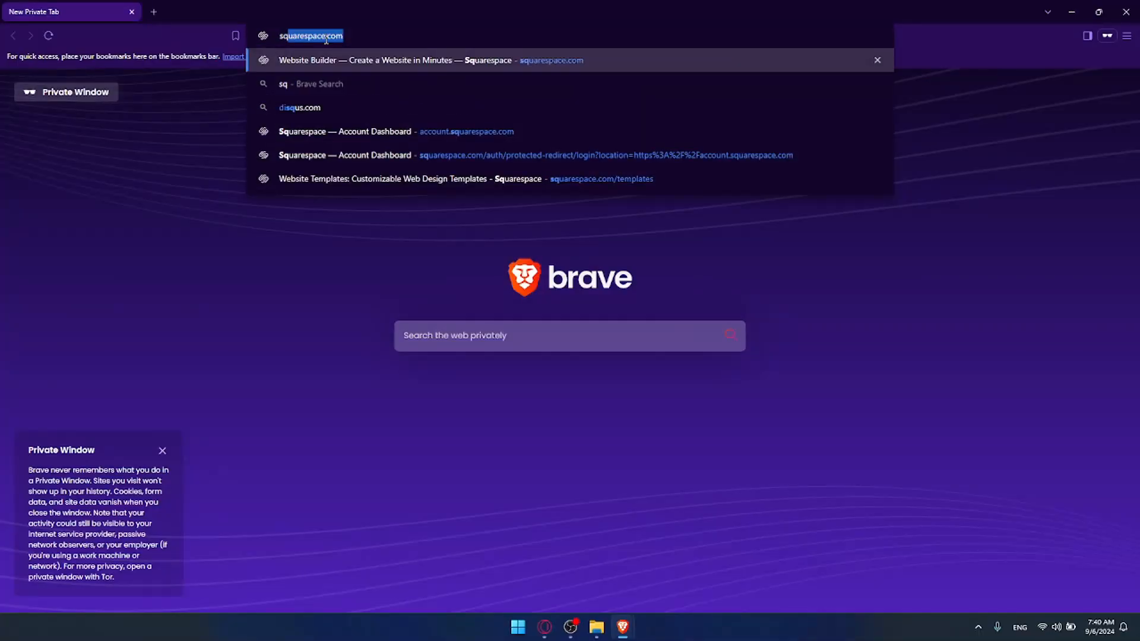
pyautogui.press('Return')
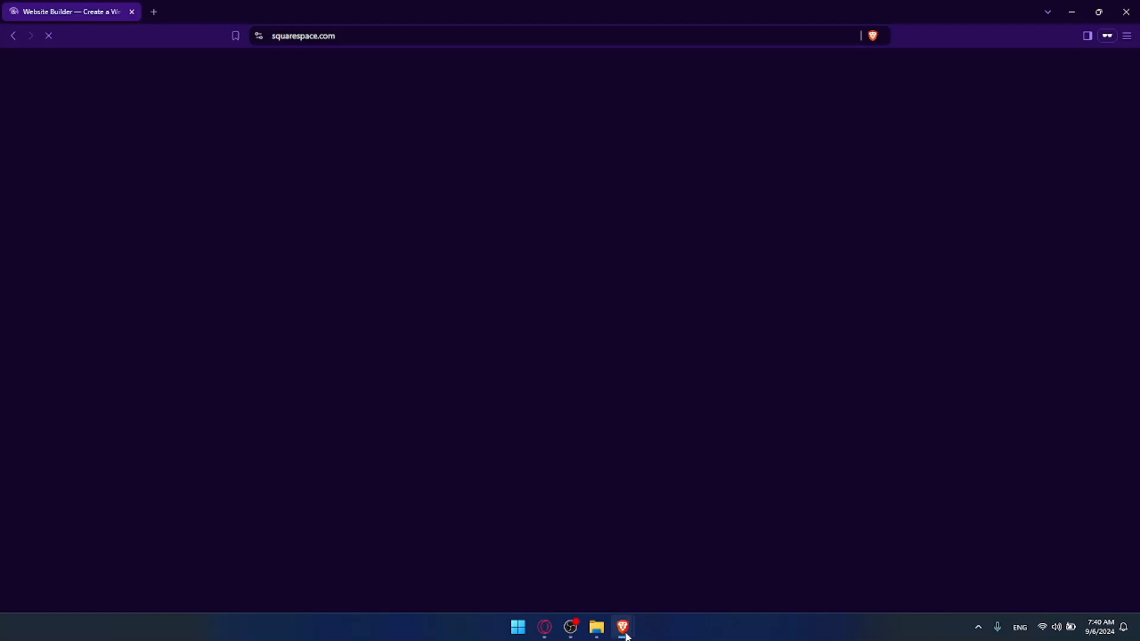
pyautogui.click(585, 570)
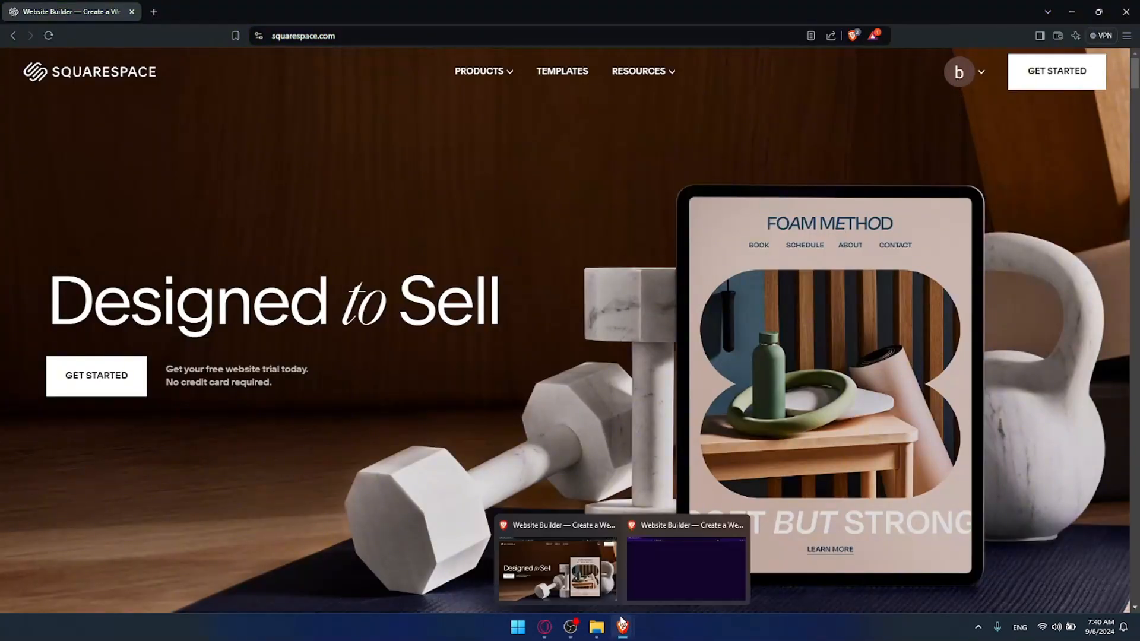
pyautogui.click(658, 585)
pyautogui.click(154, 12)
pyautogui.write('squarespace.com')
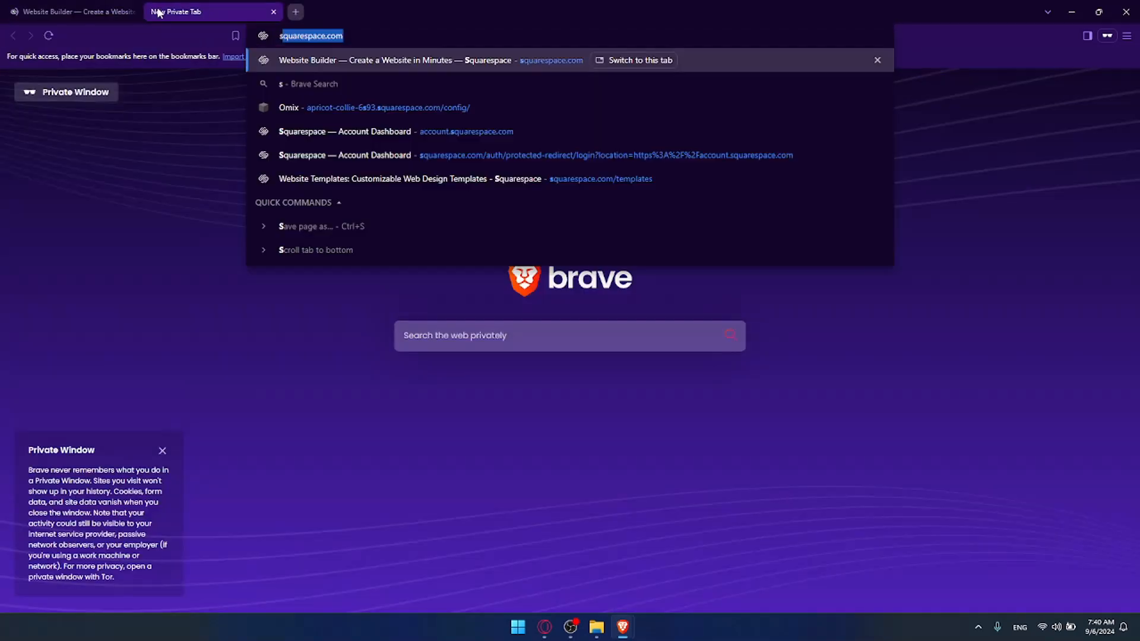
pyautogui.press('Return')
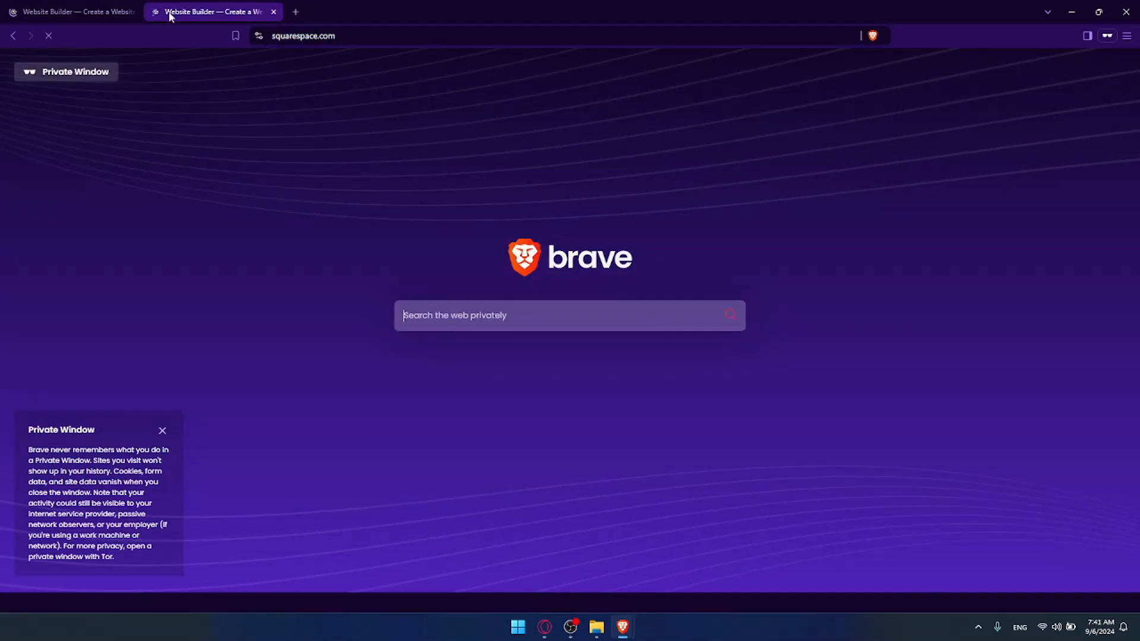
pyautogui.moveTo(194, 17); pyautogui.dragTo(143, 13)
pyautogui.click(154, 12)
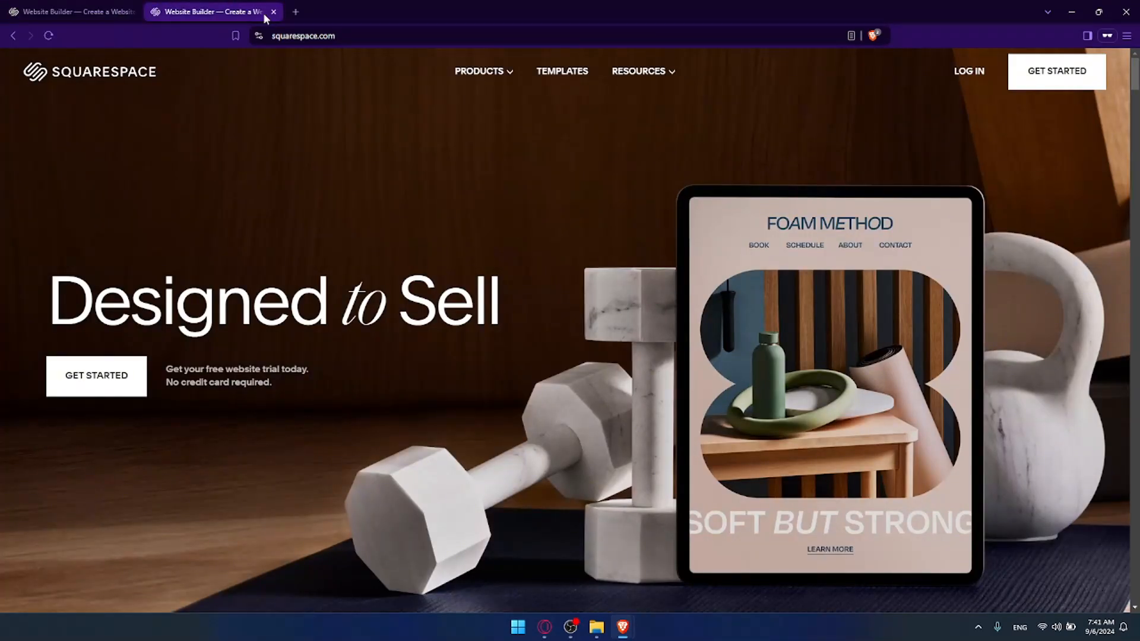
pyautogui.click(277, 12)
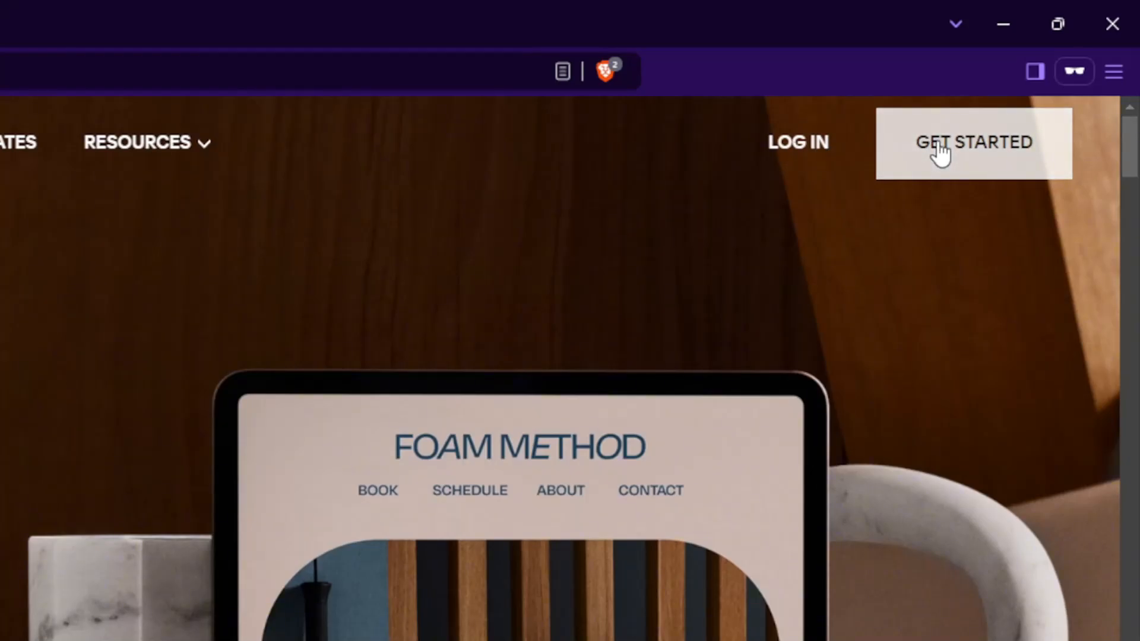
# Open the Squarespace login page from the logged-out site, and return to the browser window with the signed-in account
pyautogui.click(796, 145)
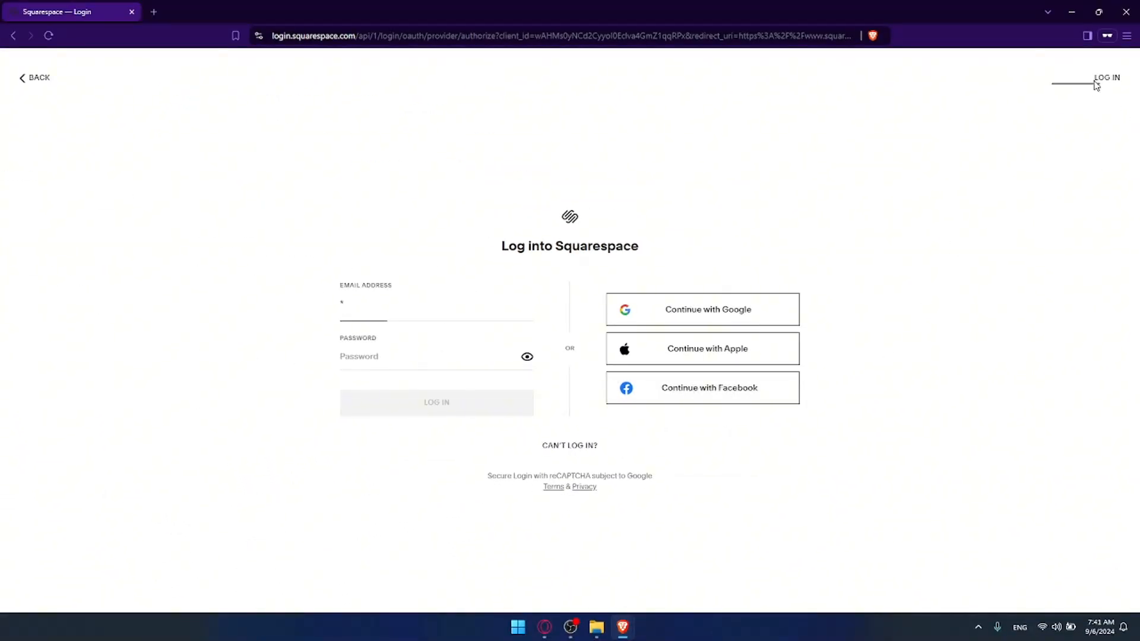
pyautogui.click(1096, 83)
pyautogui.click(577, 415)
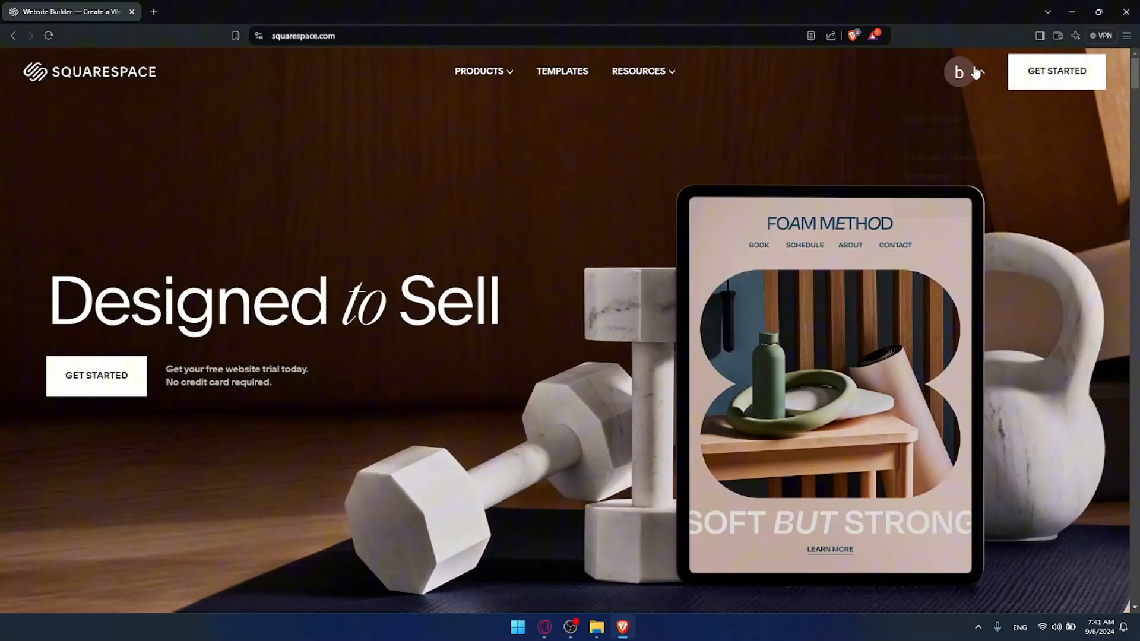
# Go to the Squarespace account dashboard and open the Omix Portfolio website
pyautogui.click(974, 72)
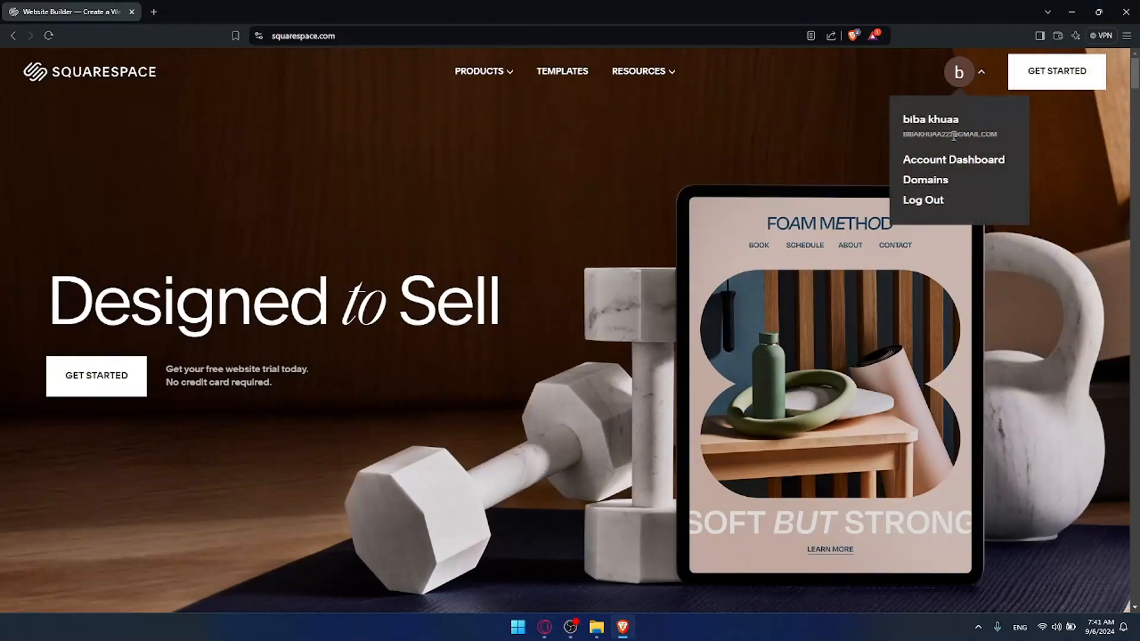
pyautogui.click(927, 161)
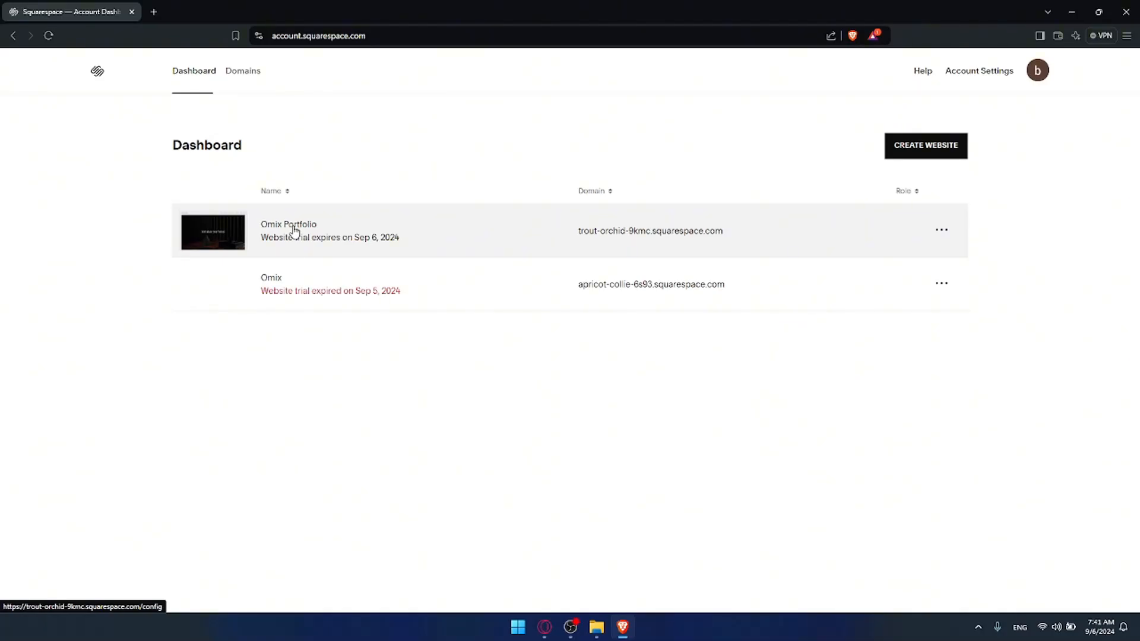
pyautogui.click(282, 230)
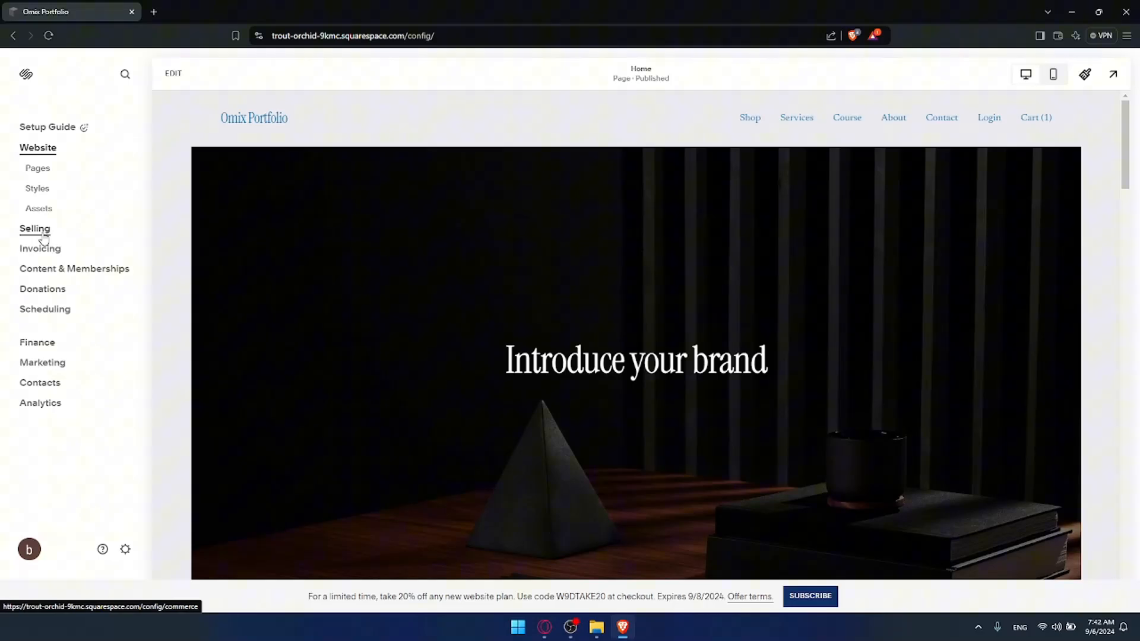
# Add a new product of type Download from the store setup in the Selling section
pyautogui.click(41, 234)
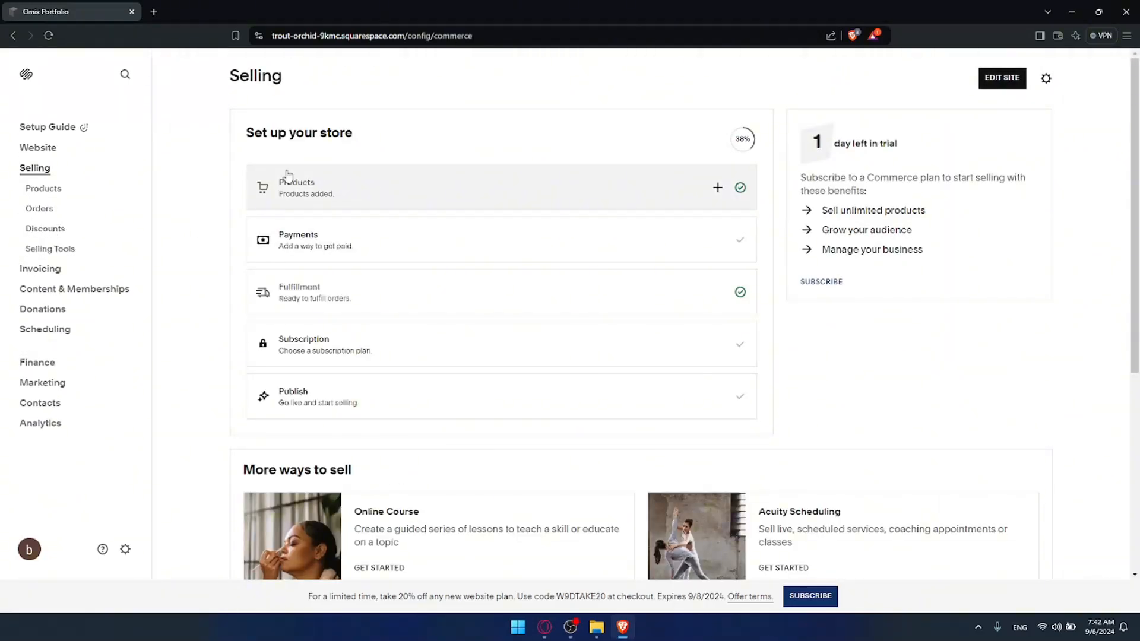
pyautogui.moveTo(253, 131); pyautogui.dragTo(359, 134)
pyautogui.click(559, 146)
pyautogui.click(338, 185)
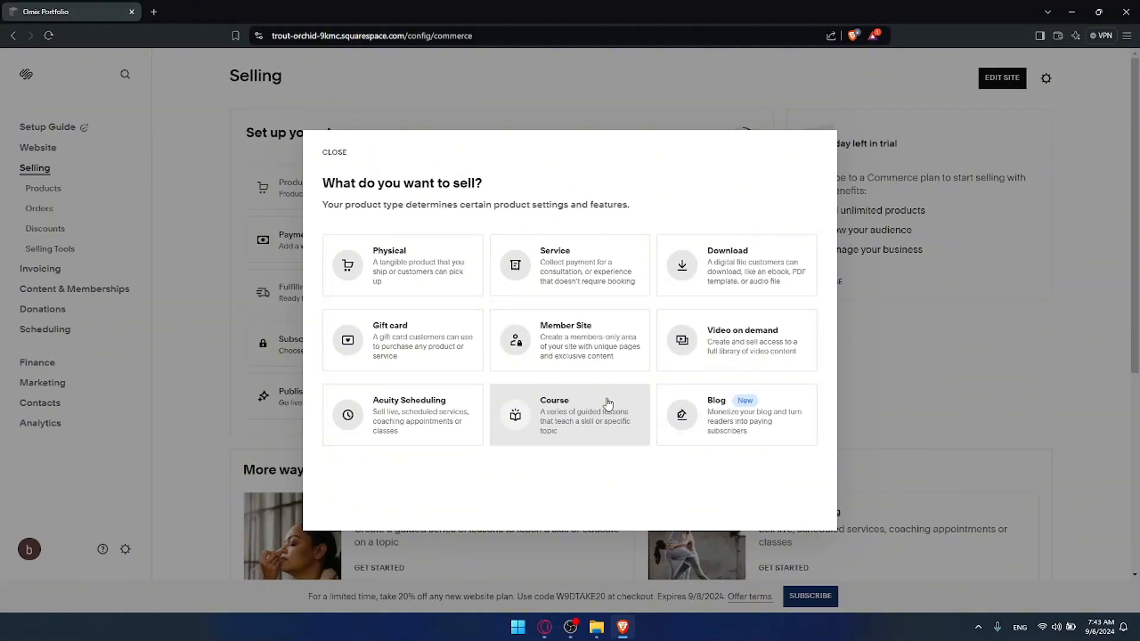
pyautogui.click(744, 270)
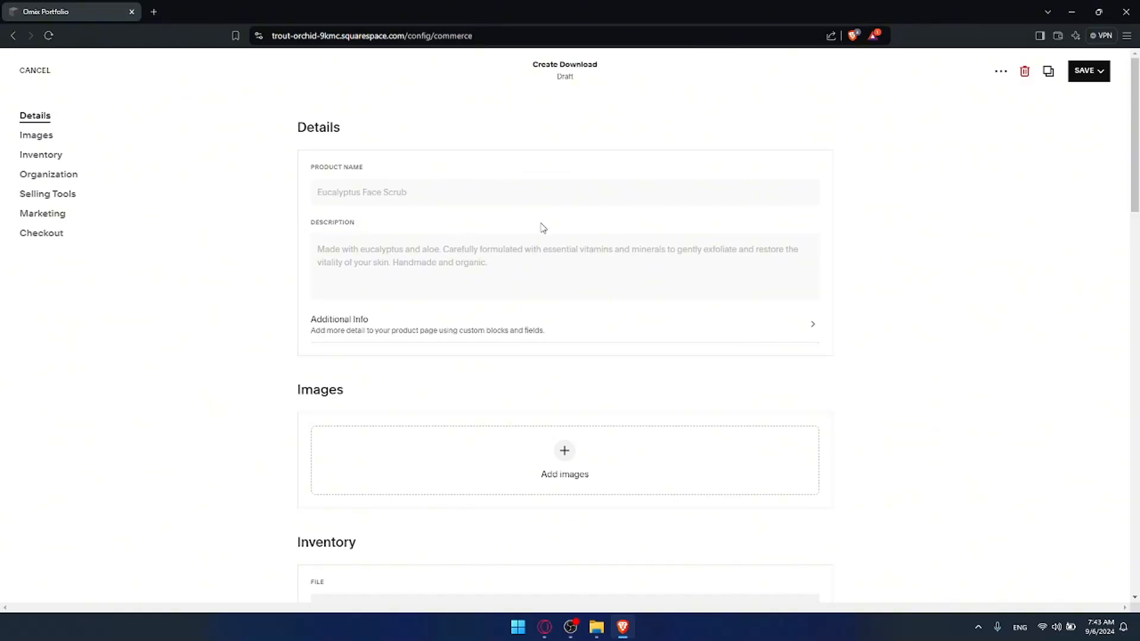
# Name the product "Download Test" and enter the description "just testing around"
pyautogui.scroll(-10, 457, 215)
pyautogui.scroll(-10, 457, 215)
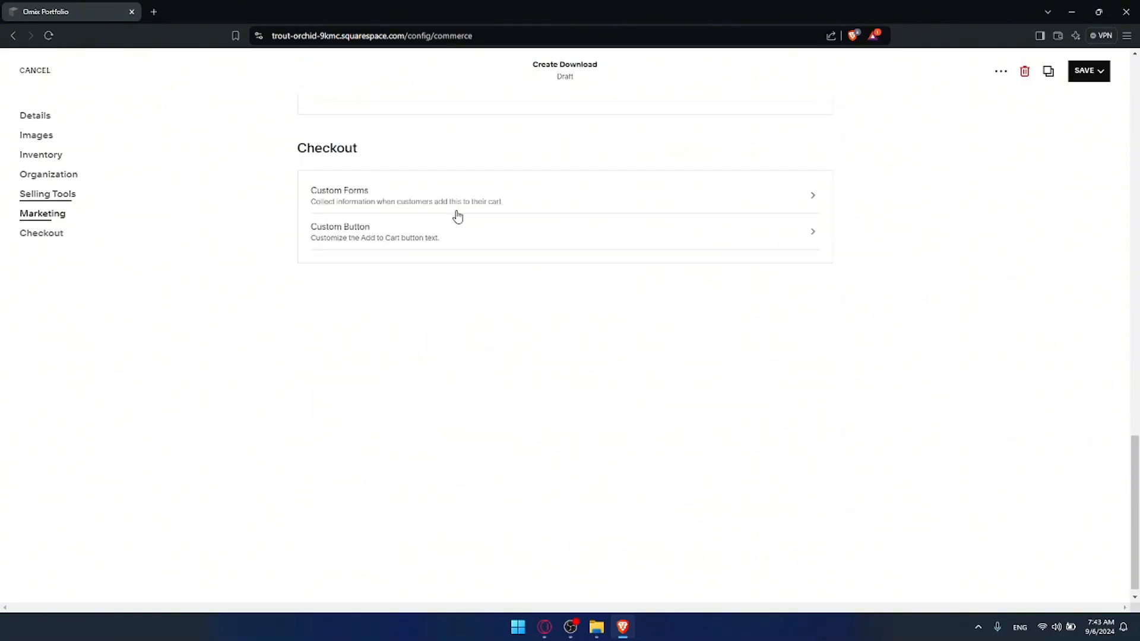
pyautogui.scroll(5, 457, 215)
pyautogui.scroll(-5, 457, 215)
pyautogui.scroll(1, 457, 215)
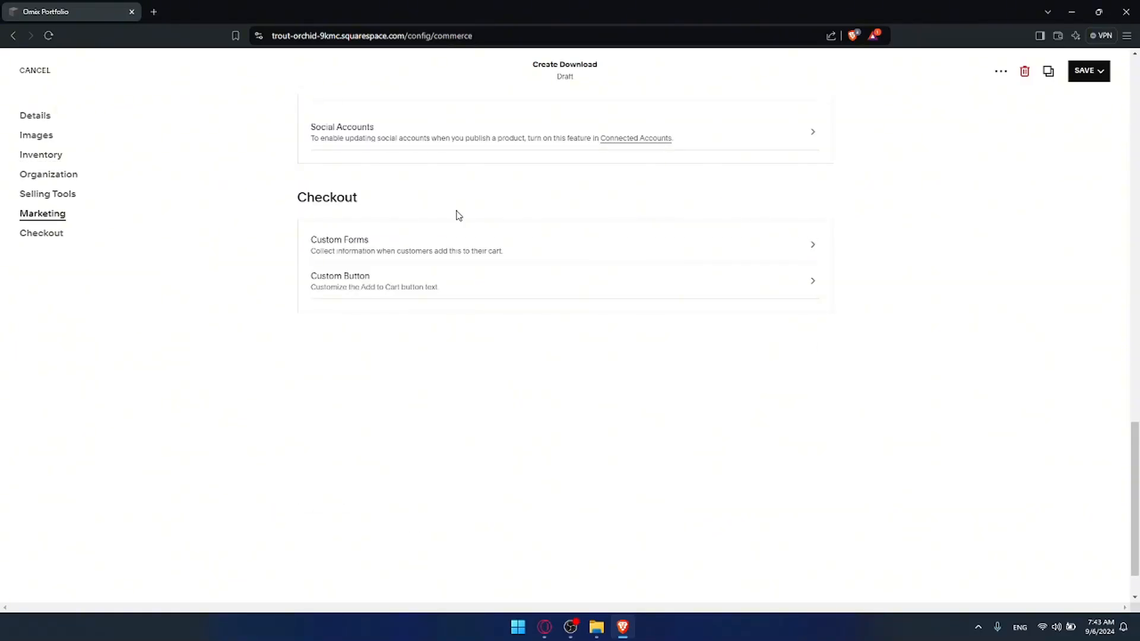
pyautogui.scroll(15, 459, 215)
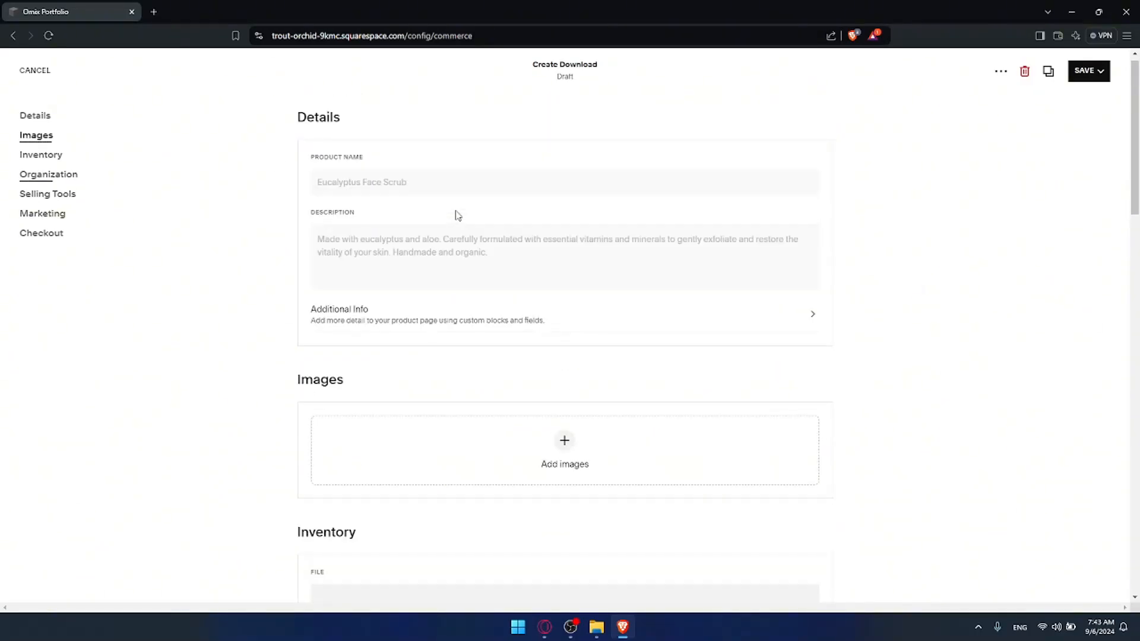
pyautogui.click(415, 195)
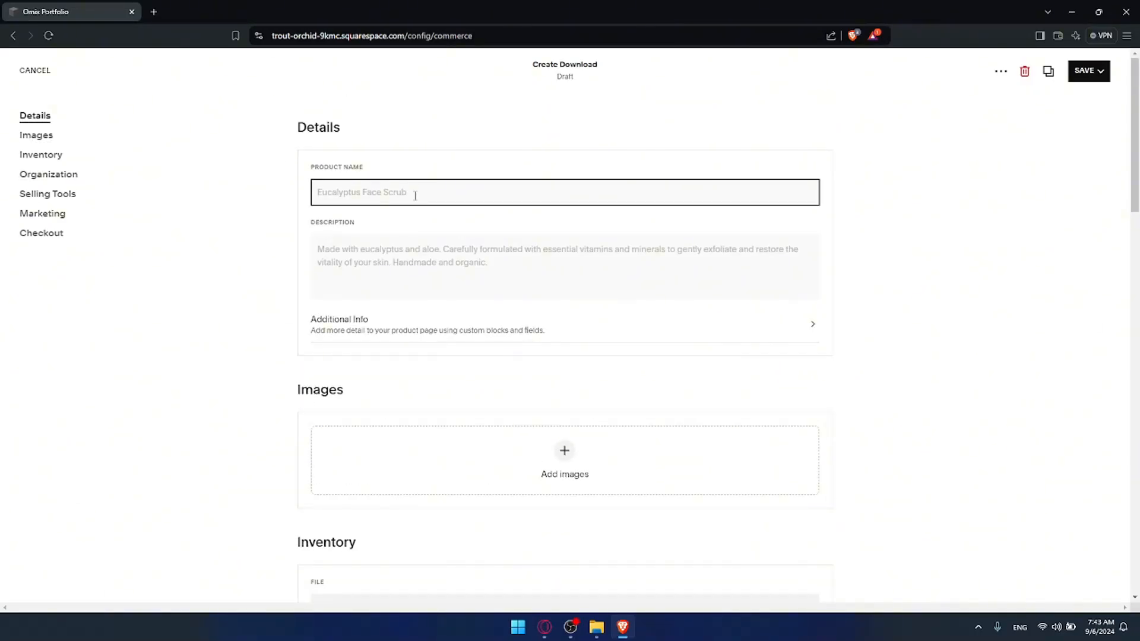
pyautogui.write('Download Test')
pyautogui.click(427, 271)
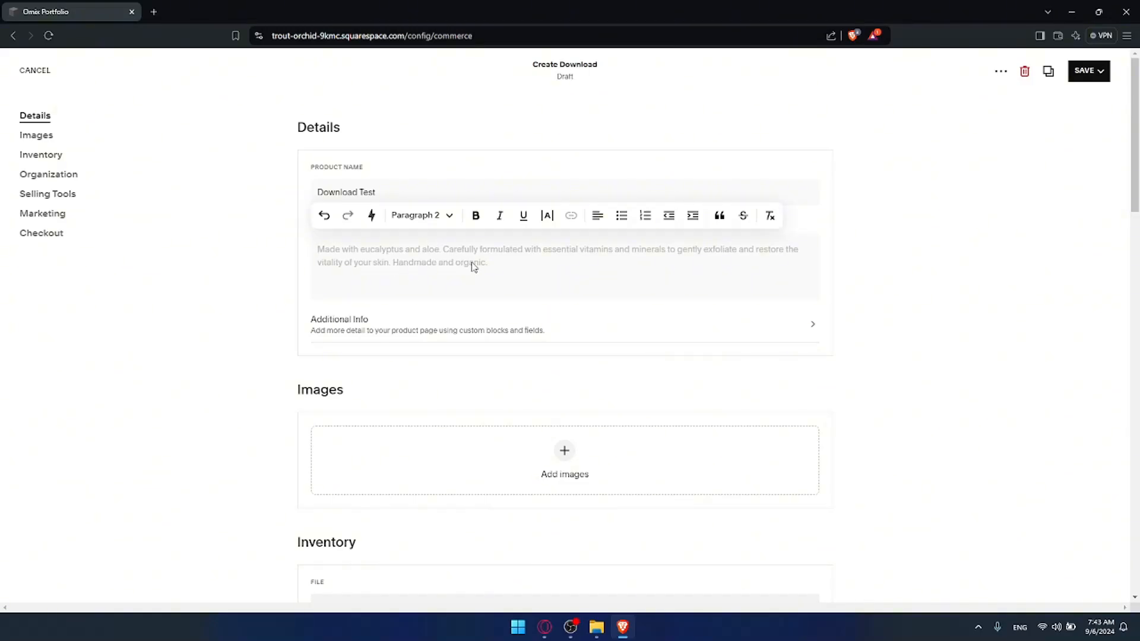
pyautogui.click(491, 255)
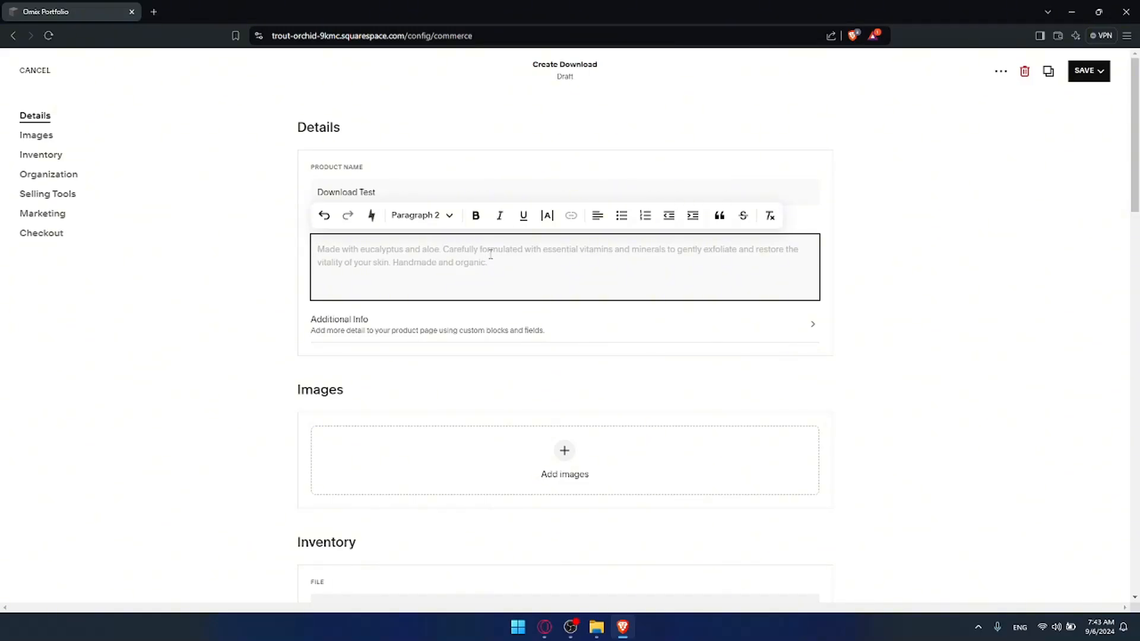
pyautogui.write('just testing around')
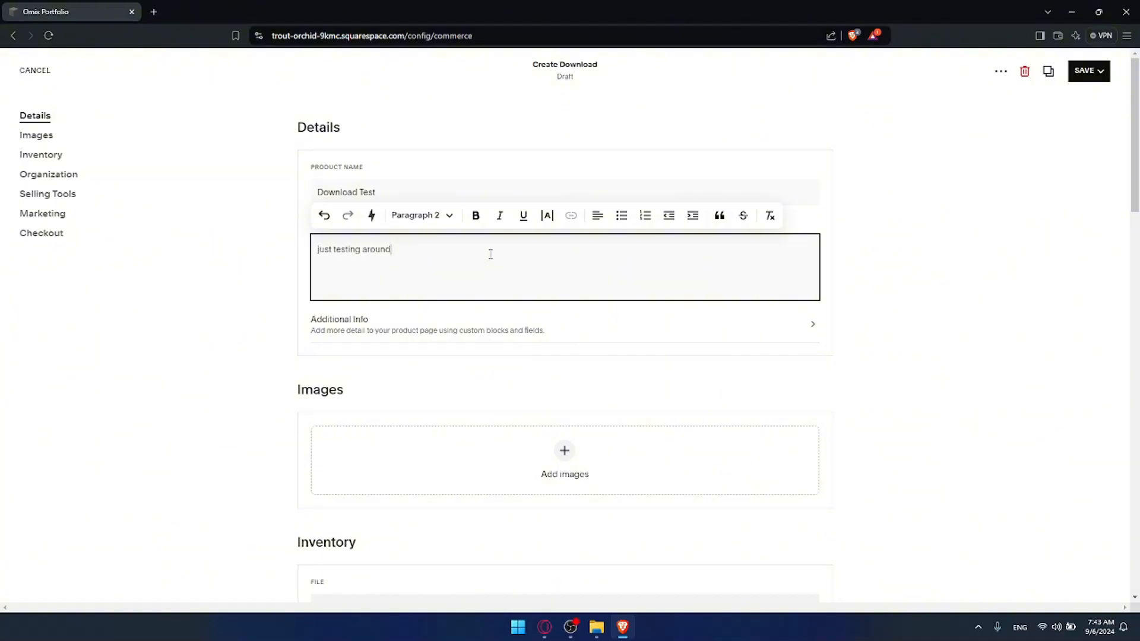
# Open the product's Additional Info editor, read its explanation, and apply it without adding content
pyautogui.click(746, 323)
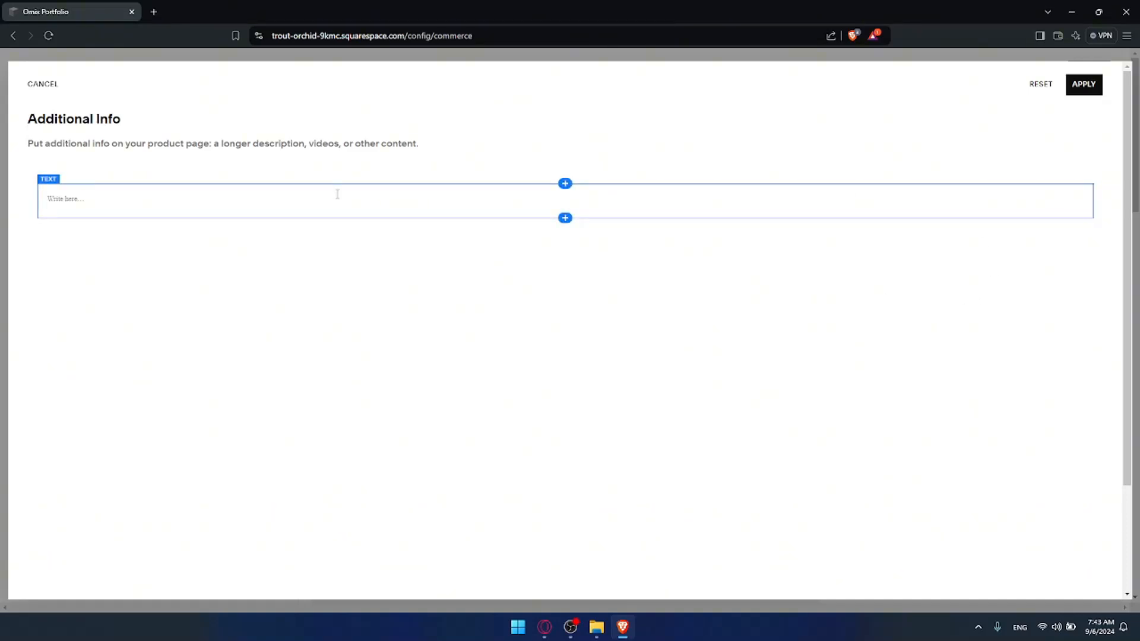
pyautogui.moveTo(32, 143); pyautogui.dragTo(144, 143)
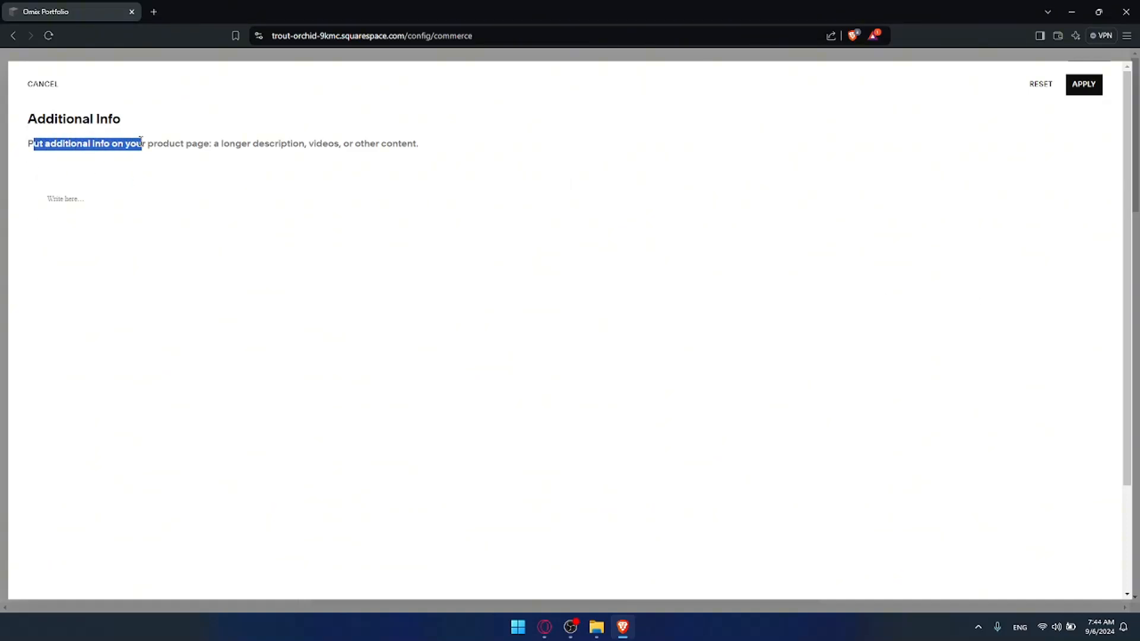
pyautogui.click(75, 142)
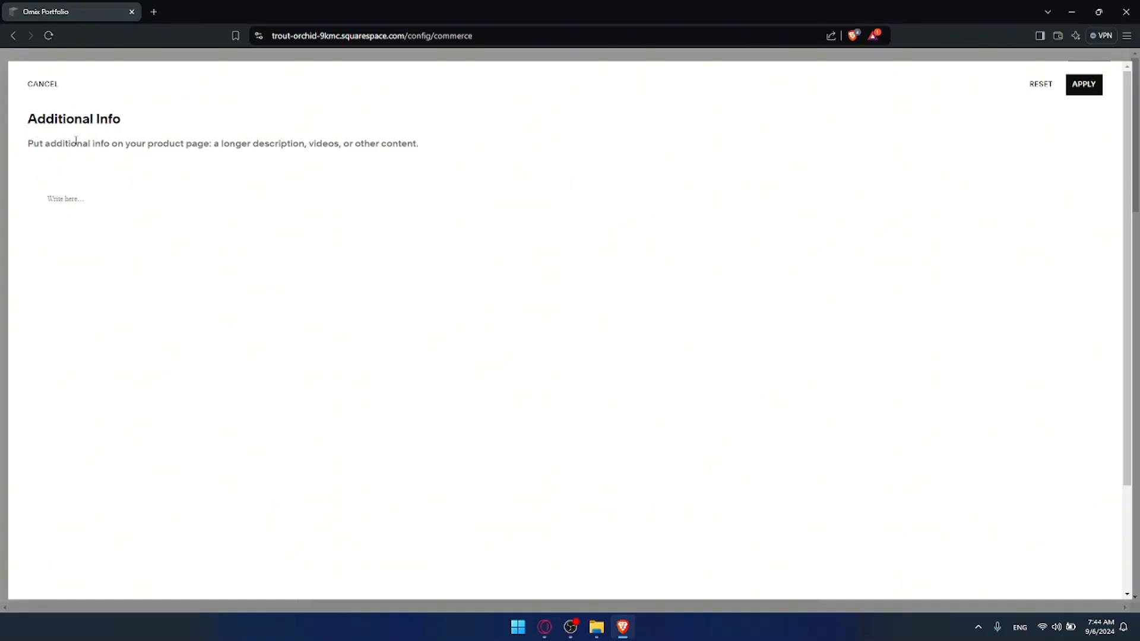
pyautogui.moveTo(89, 146); pyautogui.dragTo(214, 144)
pyautogui.moveTo(223, 143); pyautogui.dragTo(362, 145)
pyautogui.click(363, 144)
pyautogui.click(1070, 86)
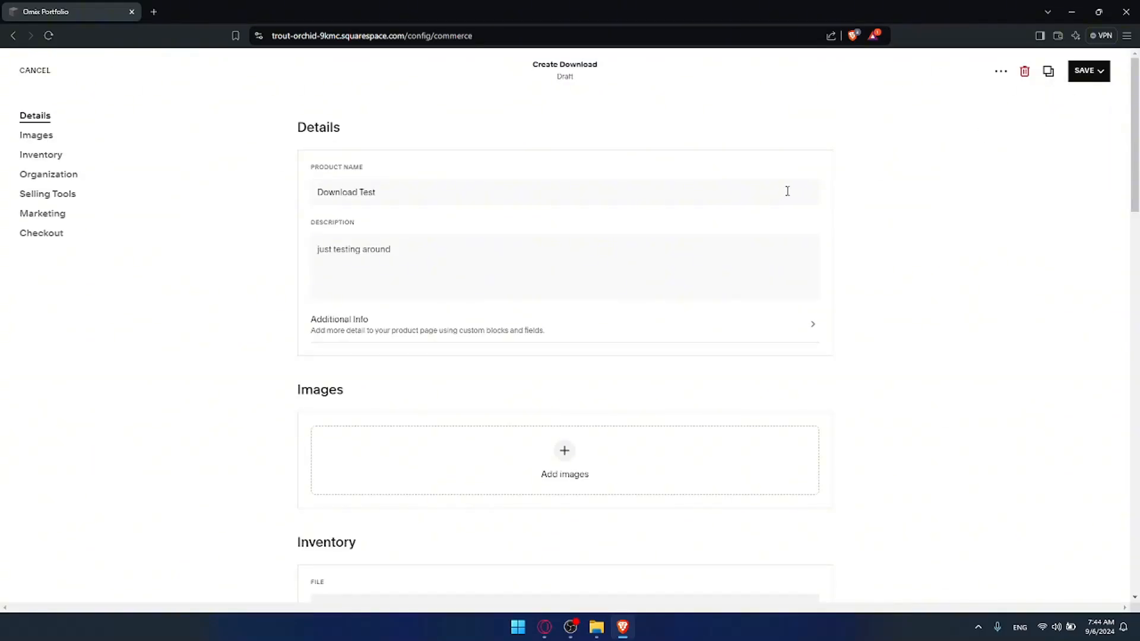
# Upload pexels-danbuilds-633409.jpg from the Saved Pictures folder as the product's first image
pyautogui.scroll(-3, 619, 267)
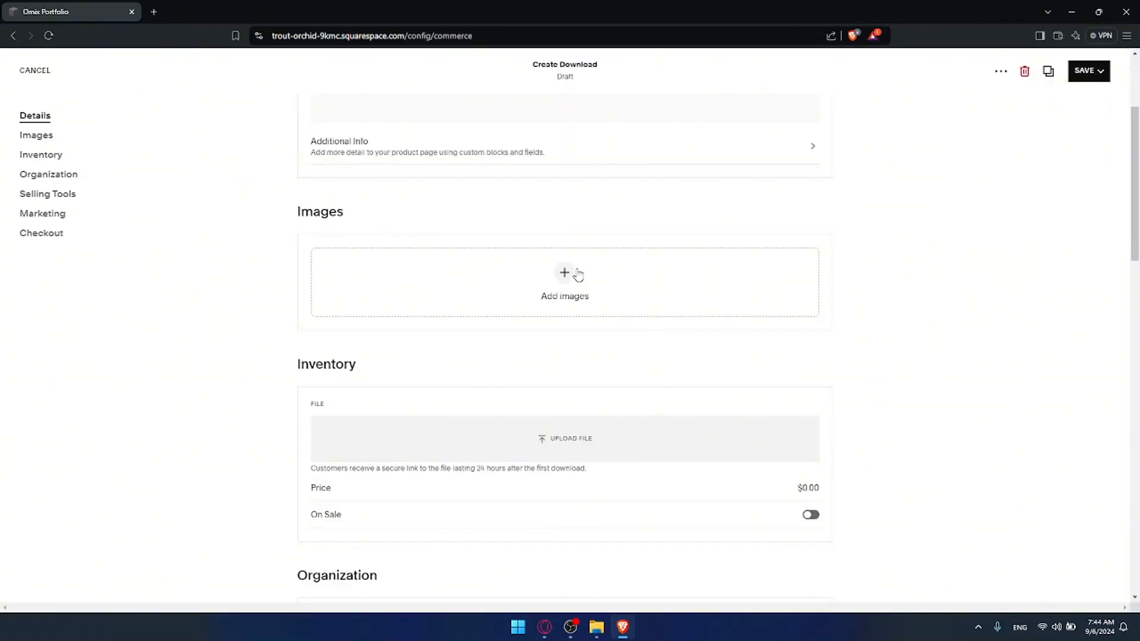
pyautogui.click(578, 275)
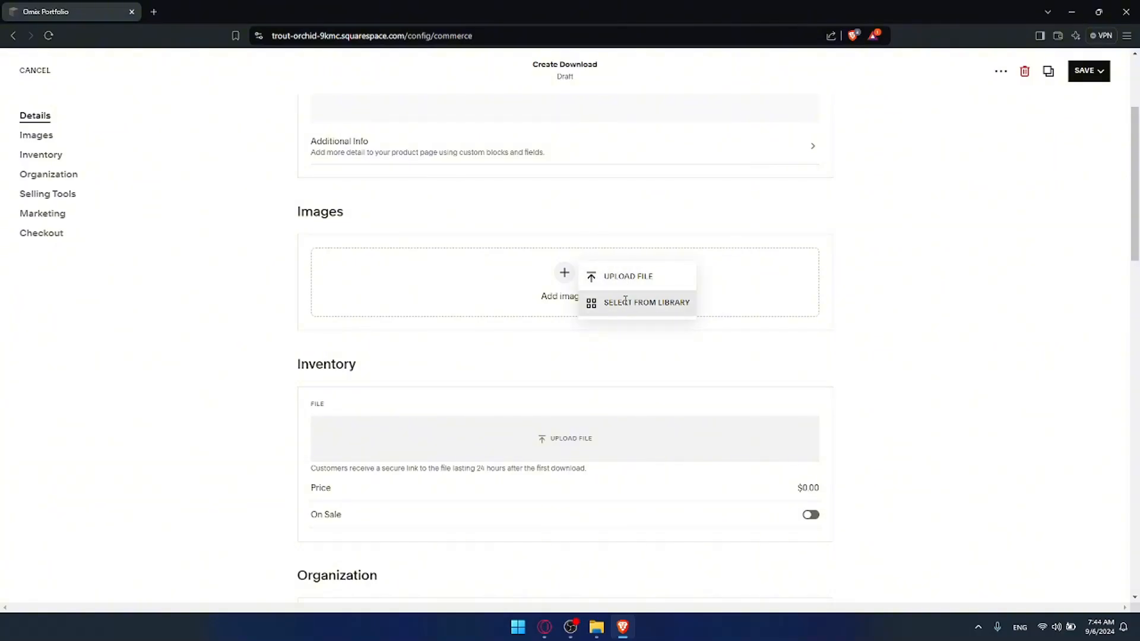
pyautogui.click(624, 276)
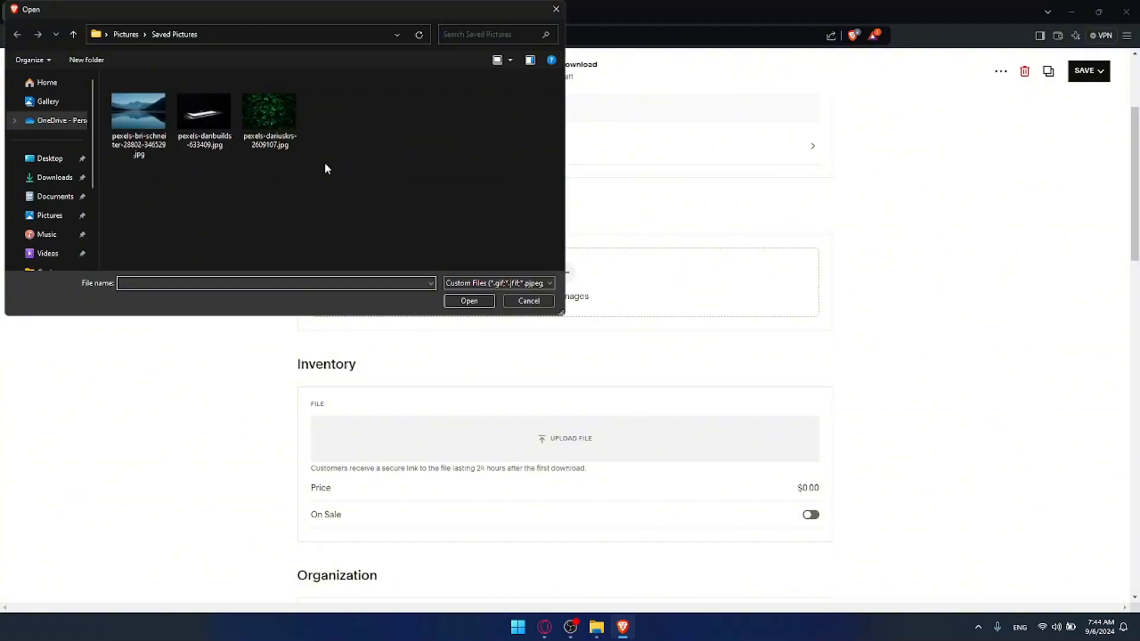
pyautogui.click(202, 111)
pyautogui.doubleClick(202, 111)
# Upload pexels-dariuskrs-2609107.jpg as the second product image
pyautogui.scroll(-1, 423, 206)
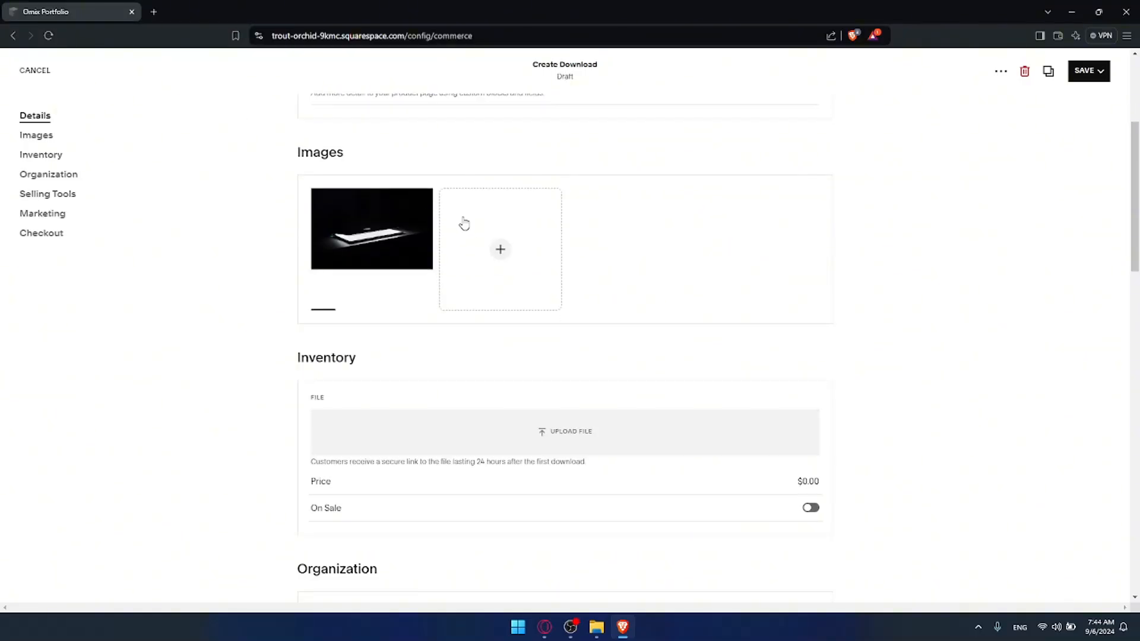
pyautogui.click(475, 231)
pyautogui.click(554, 217)
pyautogui.doubleClick(290, 131)
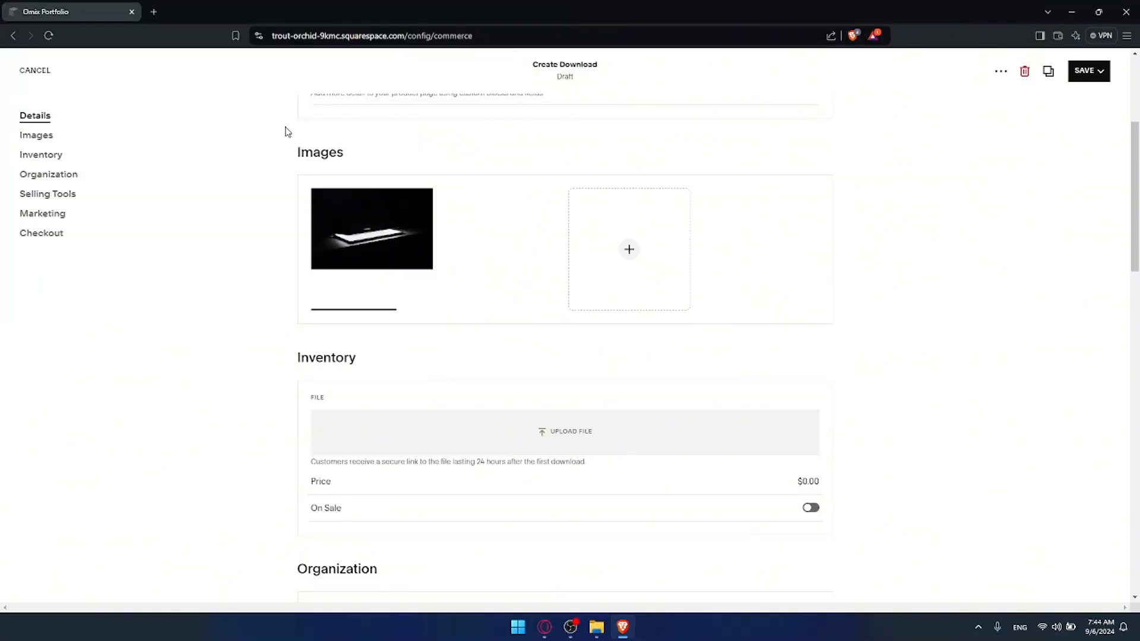
# Upload 20606514-uhd_3840_2160_24fps.mp4 from Saved Pictures as the product's downloadable file
pyautogui.scroll(-5, 495, 222)
pyautogui.scroll(3, 493, 222)
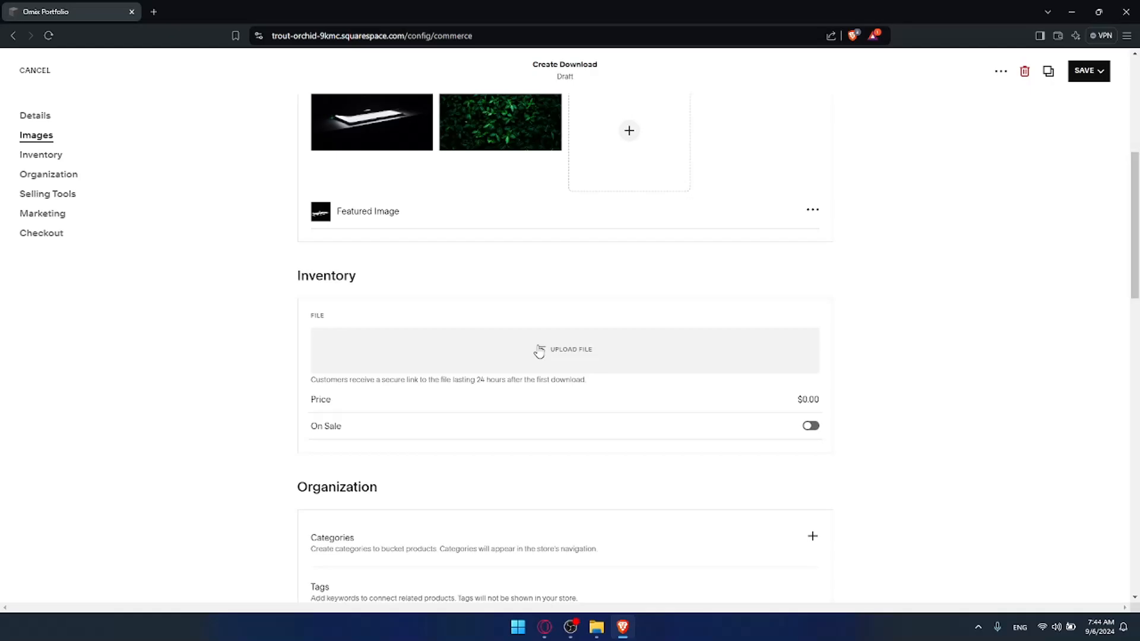
pyautogui.scroll(2, 540, 351)
pyautogui.scroll(-2, 539, 348)
pyautogui.click(540, 349)
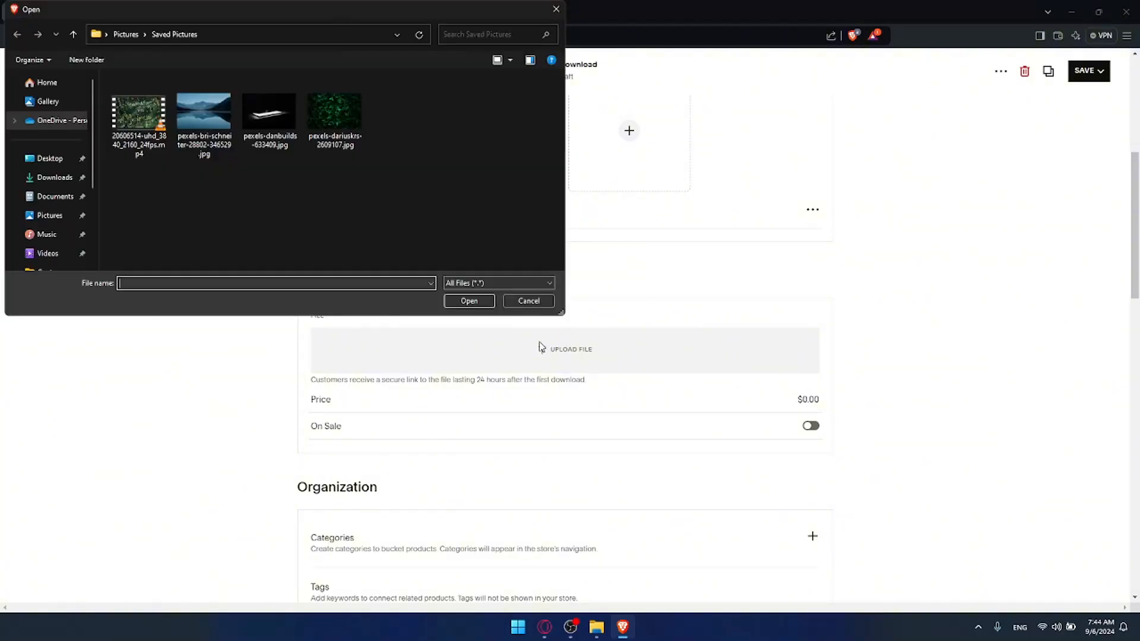
pyautogui.click(149, 120)
pyautogui.doubleClick(149, 121)
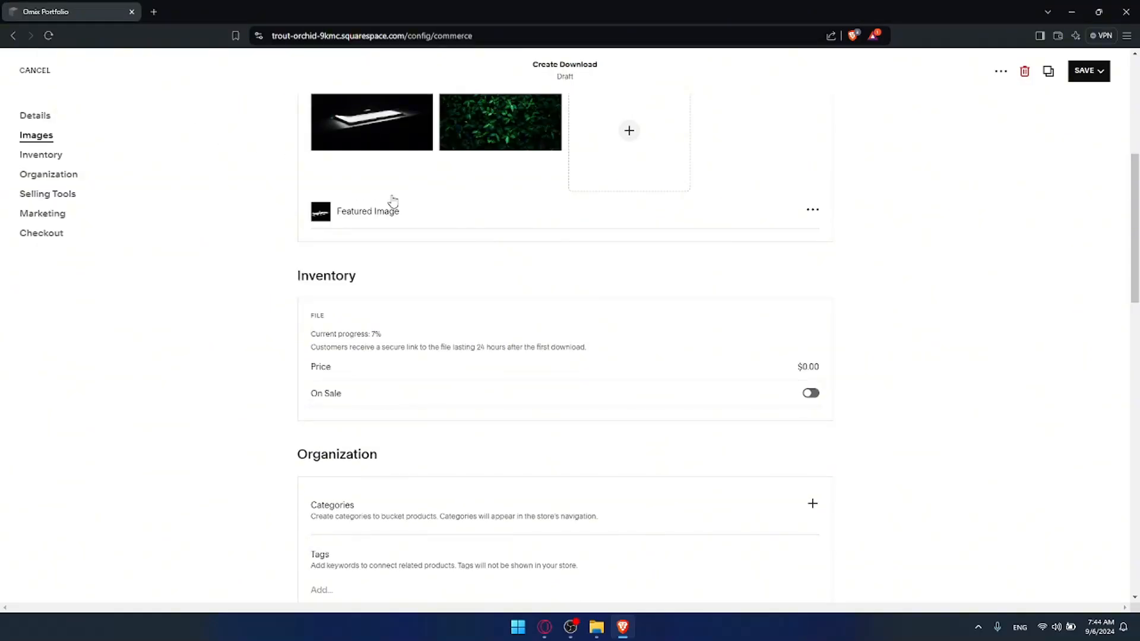
# Set the product's price to $10.00, put it on sale, and set the sale price to $8.00
pyautogui.click(810, 367)
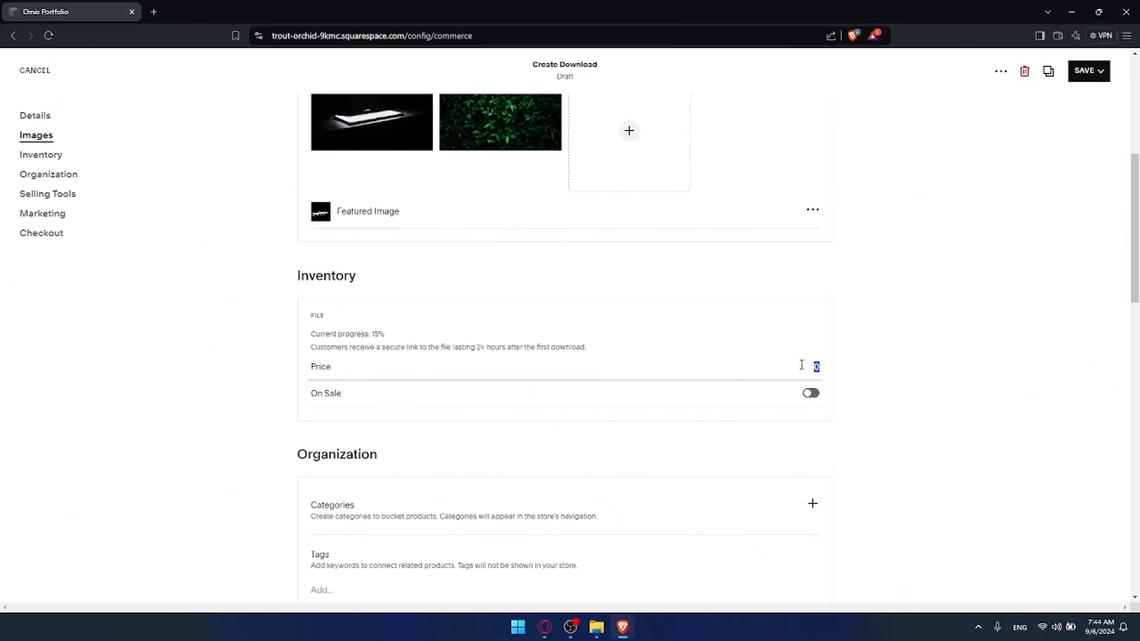
pyautogui.write('1')
pyautogui.click(885, 375)
pyautogui.click(810, 393)
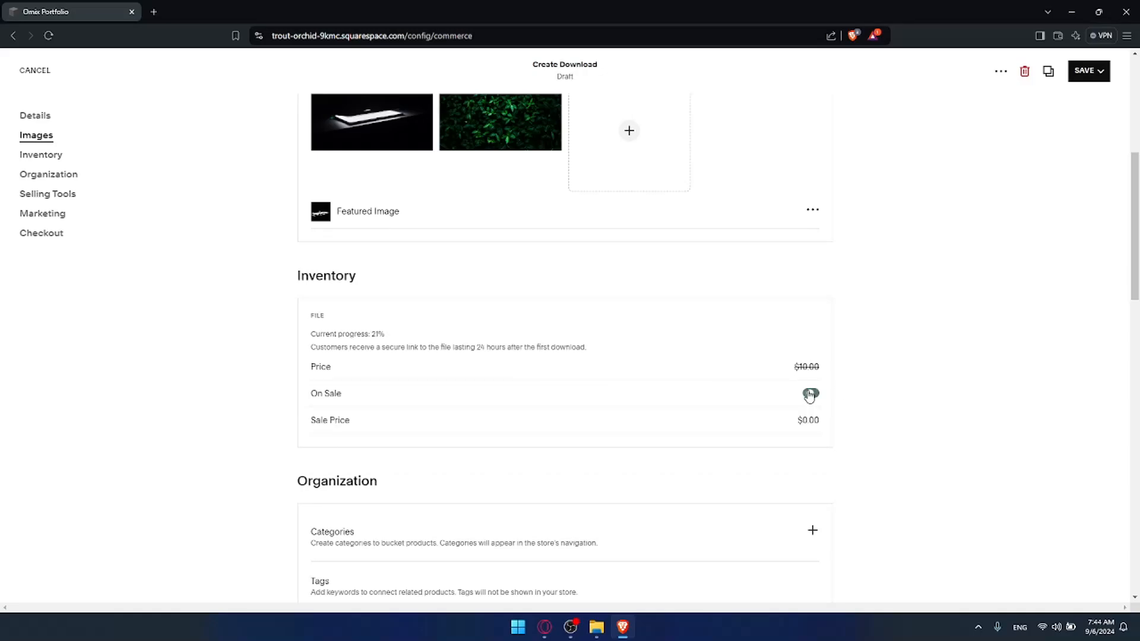
pyautogui.click(791, 420)
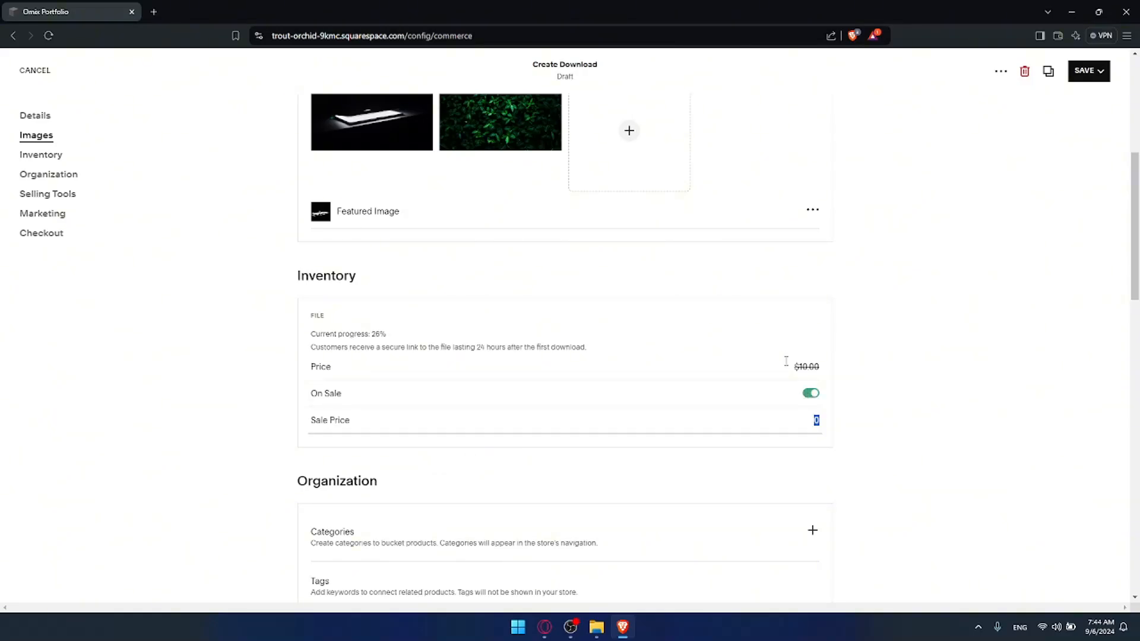
pyautogui.write('8')
pyautogui.click(941, 370)
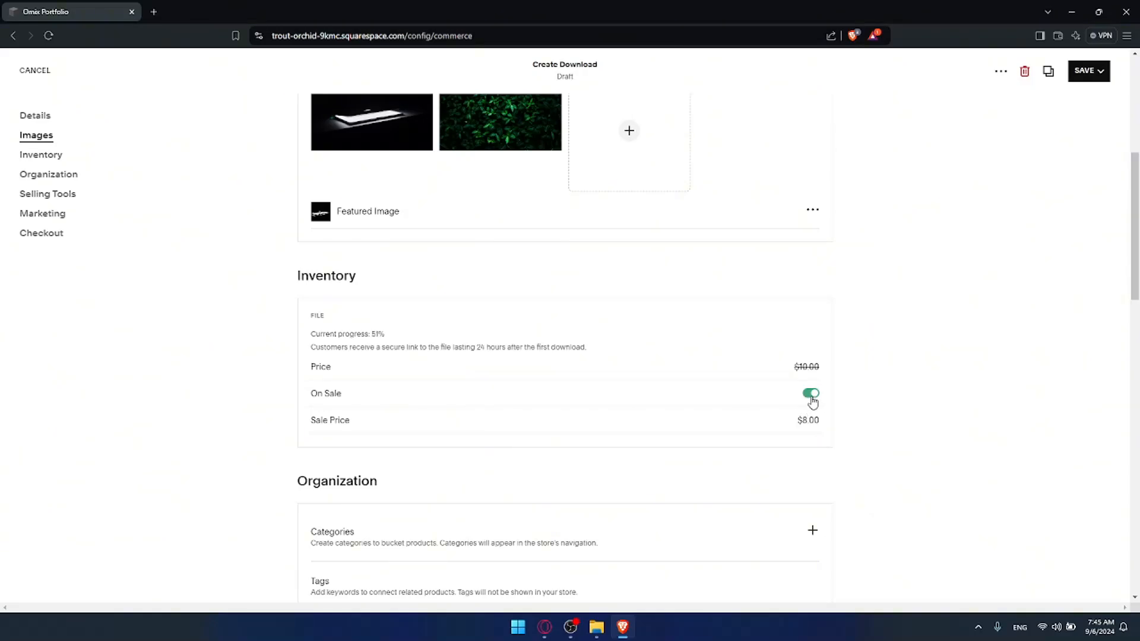
# Read the note on how long the customer's secure download link lasts
pyautogui.moveTo(311, 348); pyautogui.dragTo(395, 351)
pyautogui.press('Tab')
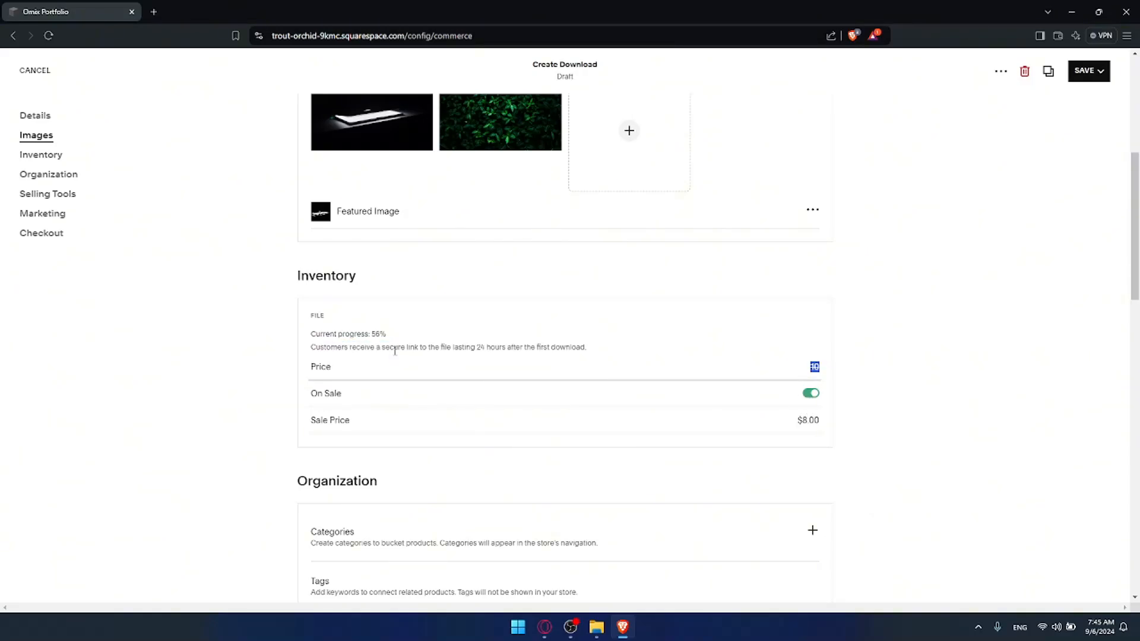
pyautogui.click(446, 348)
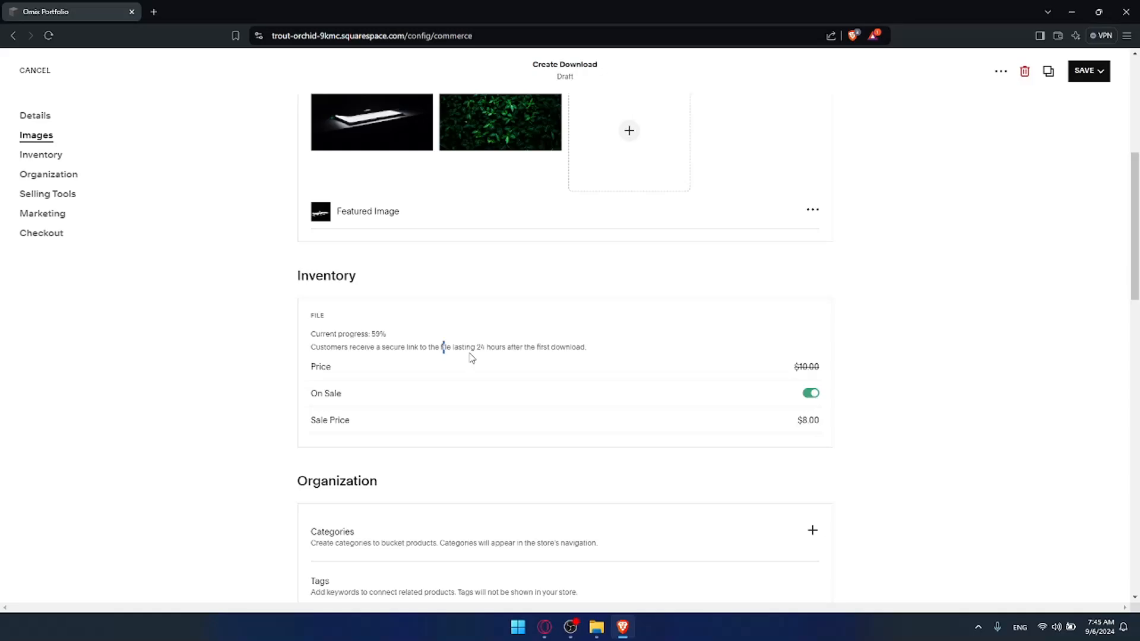
pyautogui.moveTo(470, 348); pyautogui.dragTo(540, 351)
pyautogui.click(575, 348)
# Switch the sale off and on again, and set the price to $12.00 and the sale price to $10.00
pyautogui.click(811, 394)
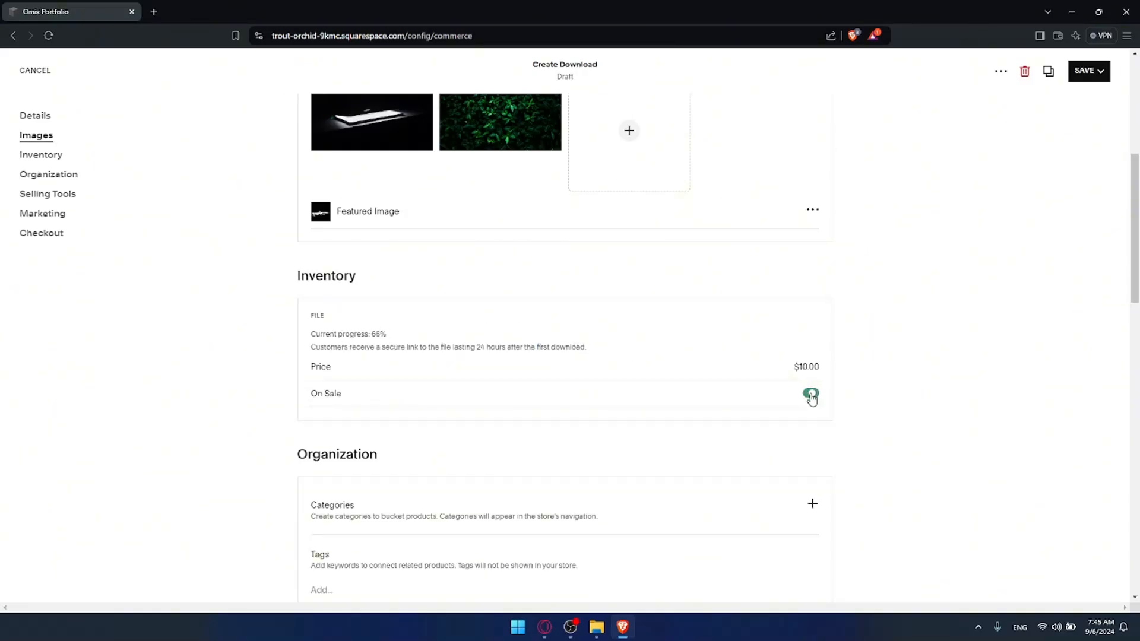
pyautogui.click(811, 393)
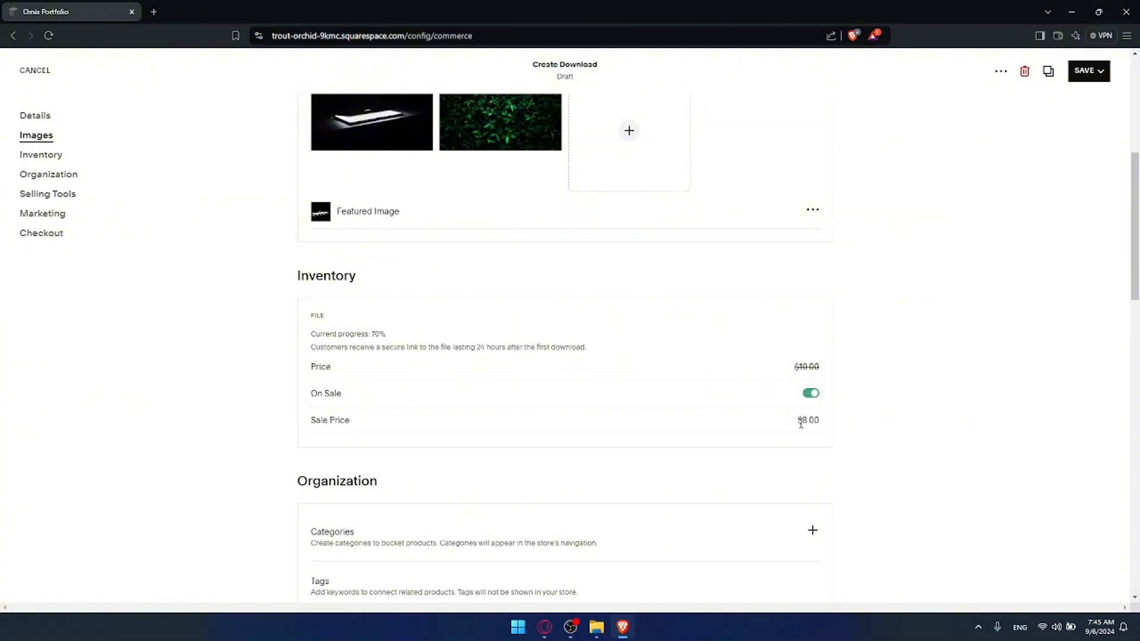
pyautogui.click(803, 367)
pyautogui.write('12')
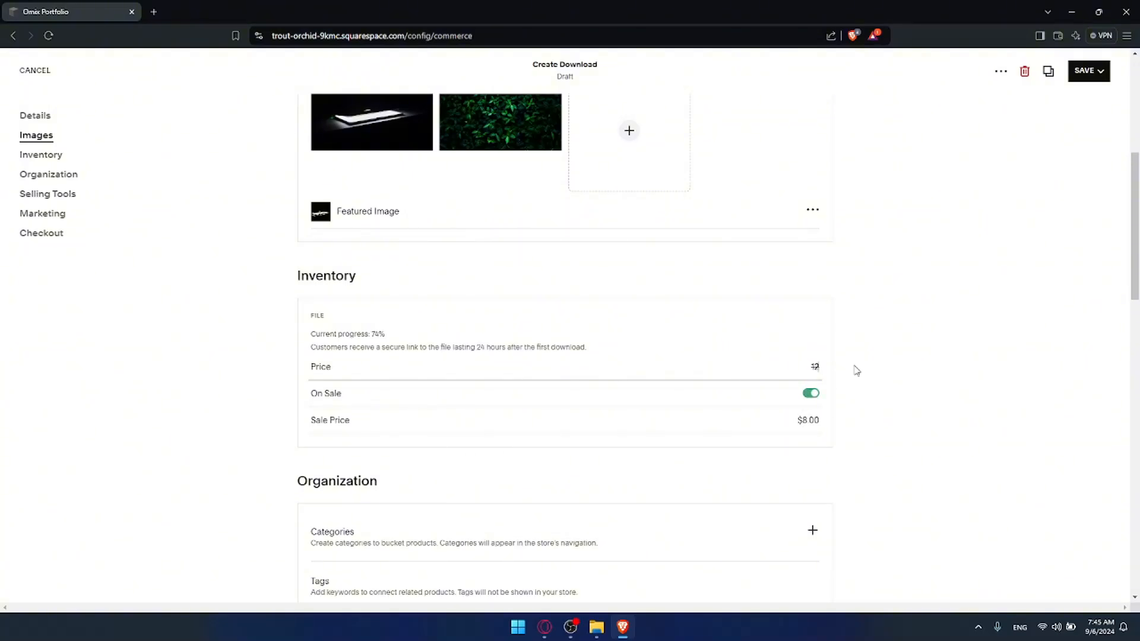
pyautogui.click(792, 419)
pyautogui.write('10')
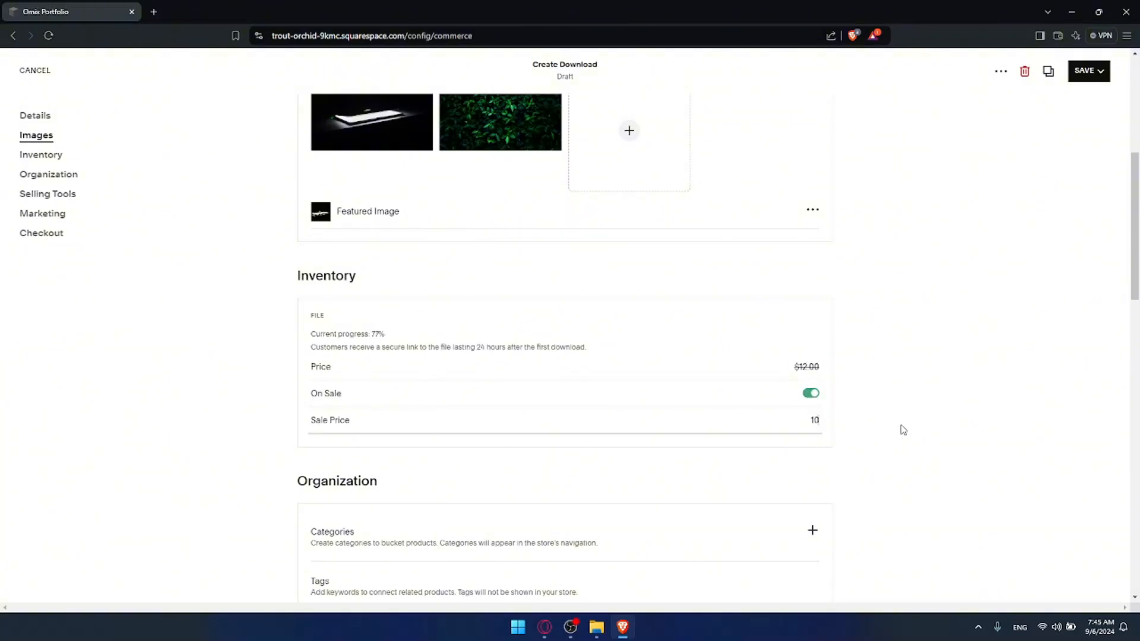
pyautogui.click(904, 430)
# Create a product category named "custom videos" and assign it to the product
pyautogui.scroll(-3, 904, 430)
pyautogui.scroll(-1, 780, 352)
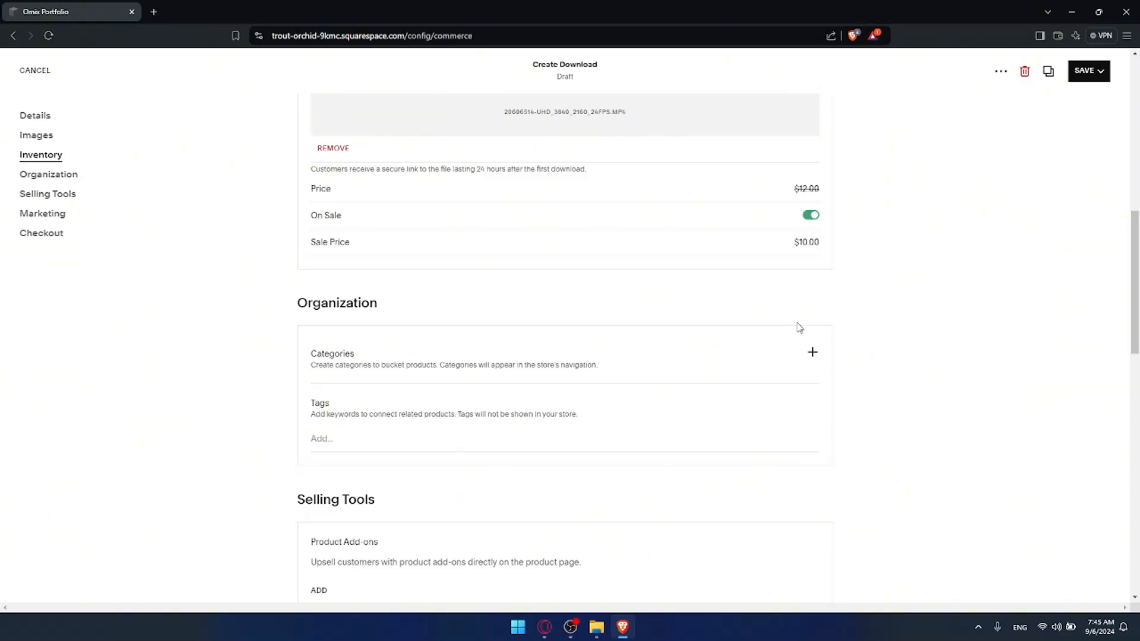
pyautogui.click(813, 352)
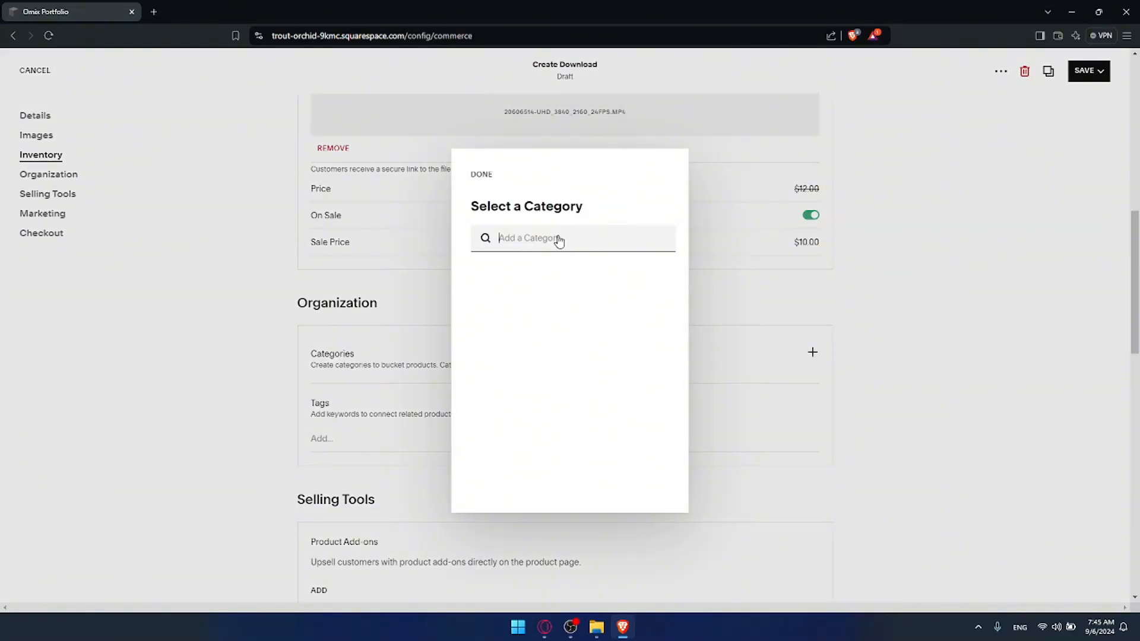
pyautogui.write('dowanload')
pyautogui.press('BackSpace')
pyautogui.press('BackSpace')
pyautogui.press('BackSpace')
pyautogui.press('BackSpace')
pyautogui.press('BackSpace')
pyautogui.press('BackSpace')
pyautogui.press('BackSpace')
pyautogui.write('custom videos')
pyautogui.click(660, 239)
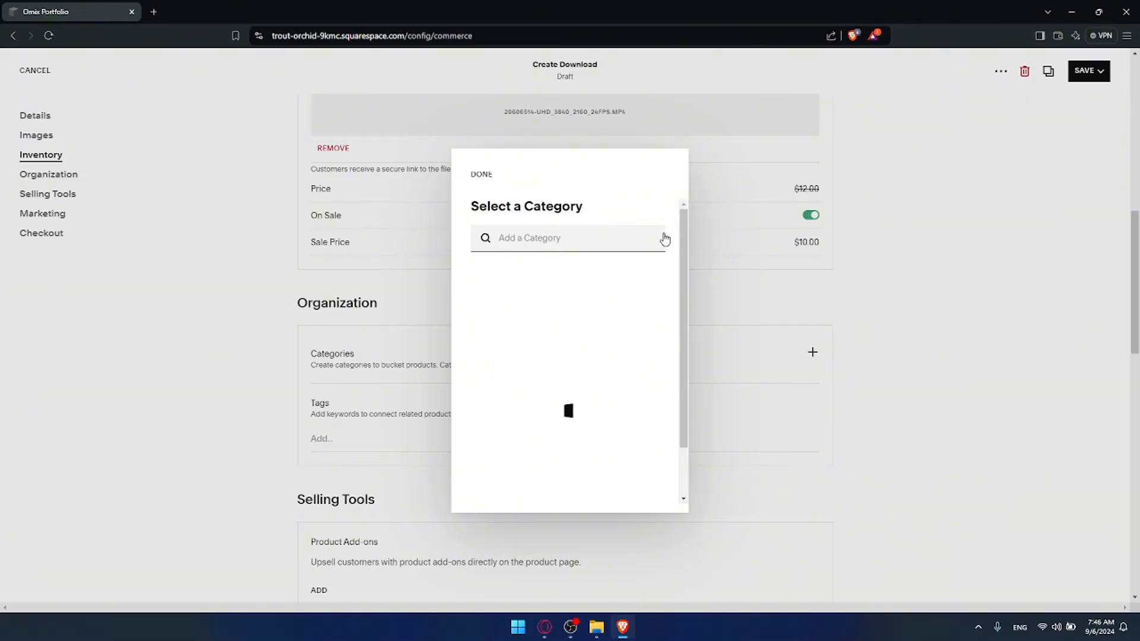
pyautogui.click(650, 273)
pyautogui.click(669, 272)
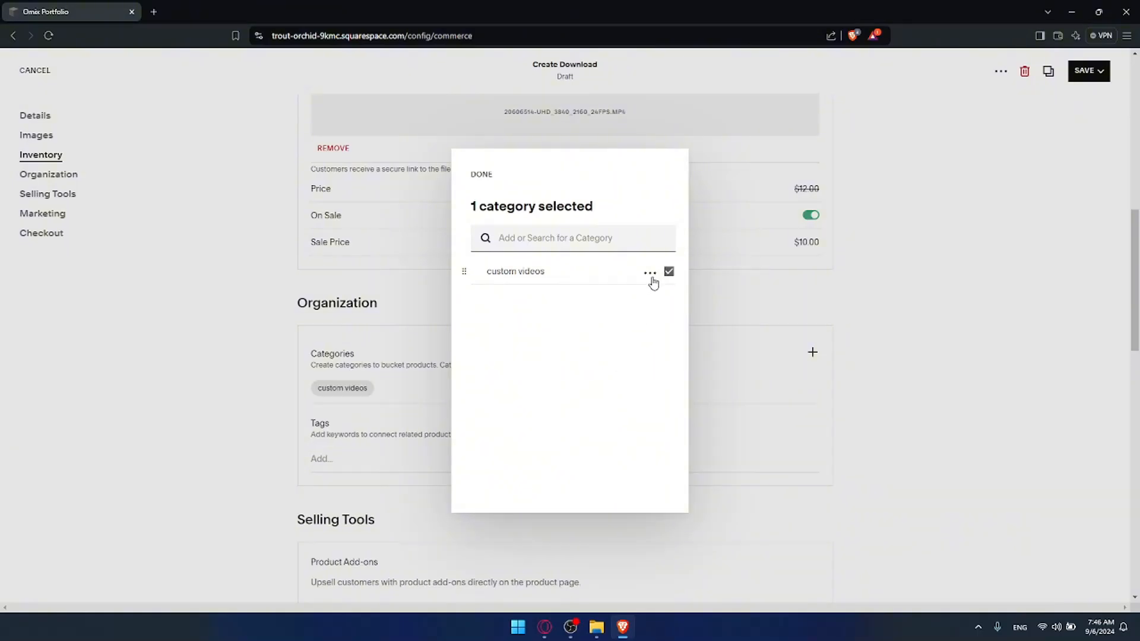
pyautogui.click(482, 175)
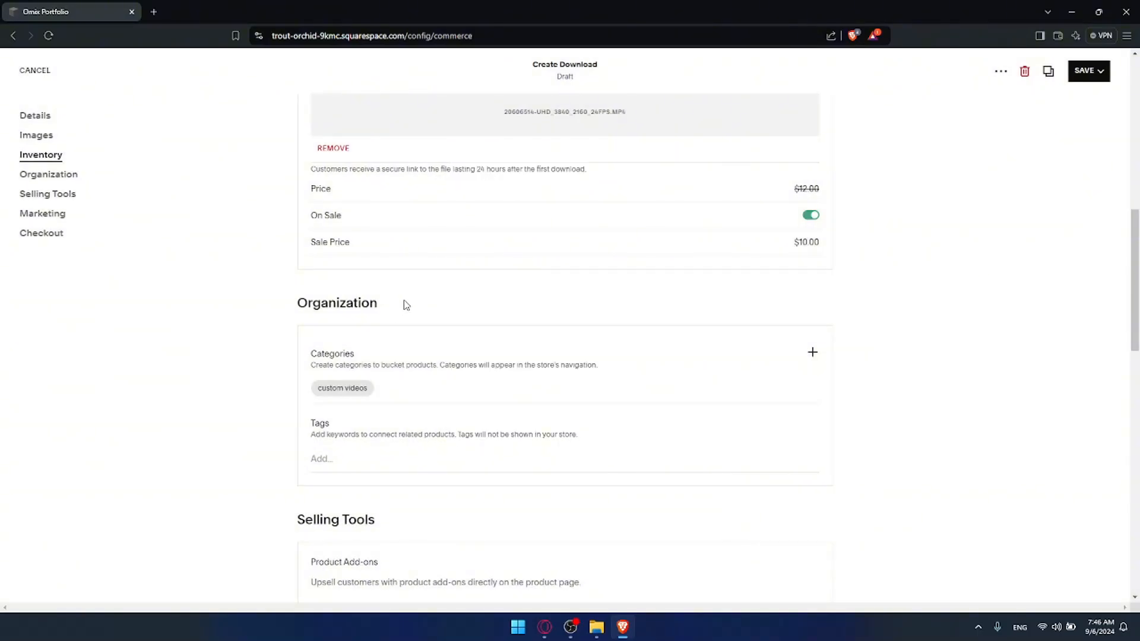
# Read the explanation of product tags and add the tag "video" to the product
pyautogui.scroll(-2, 408, 337)
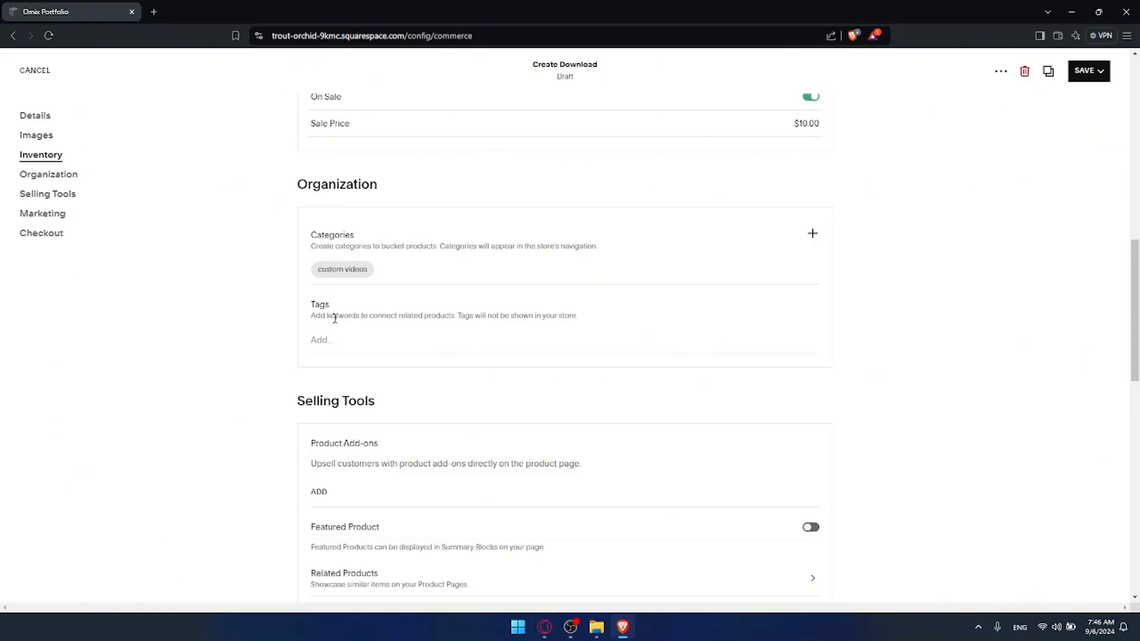
pyautogui.moveTo(360, 316); pyautogui.dragTo(590, 323)
pyautogui.click(948, 310)
pyautogui.scroll(-3, 644, 344)
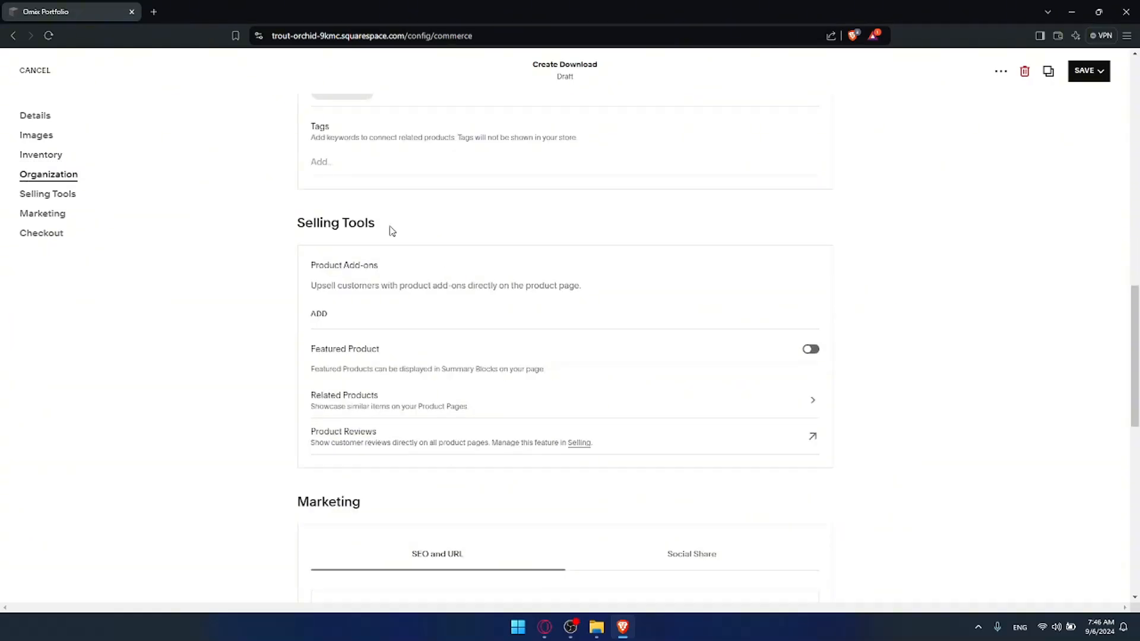
pyautogui.click(337, 165)
pyautogui.write('video')
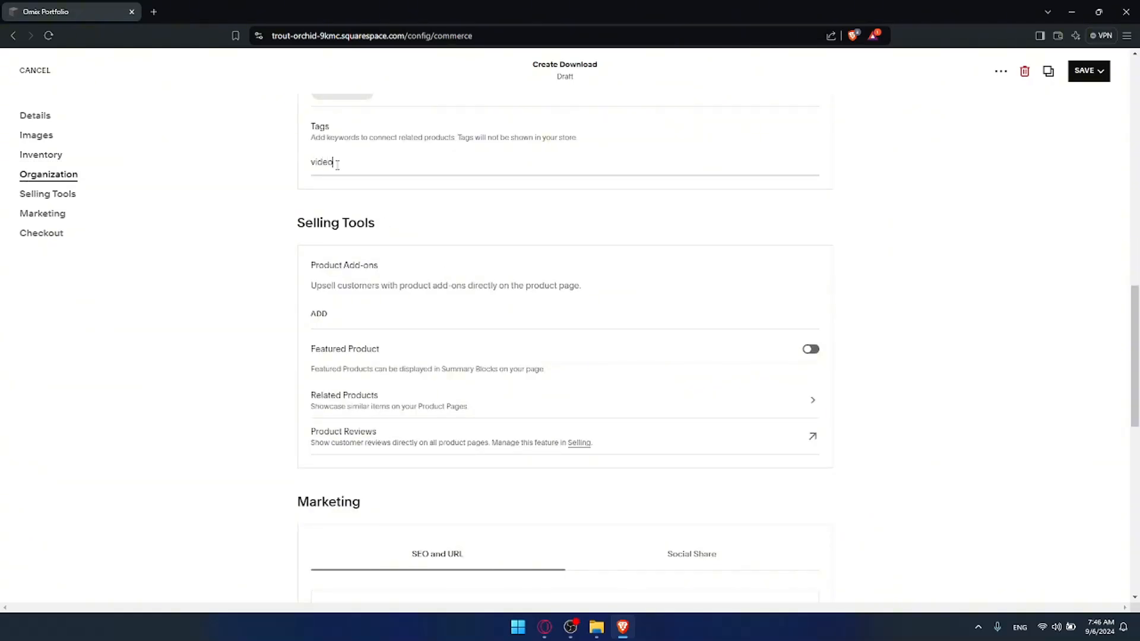
pyautogui.press('Return')
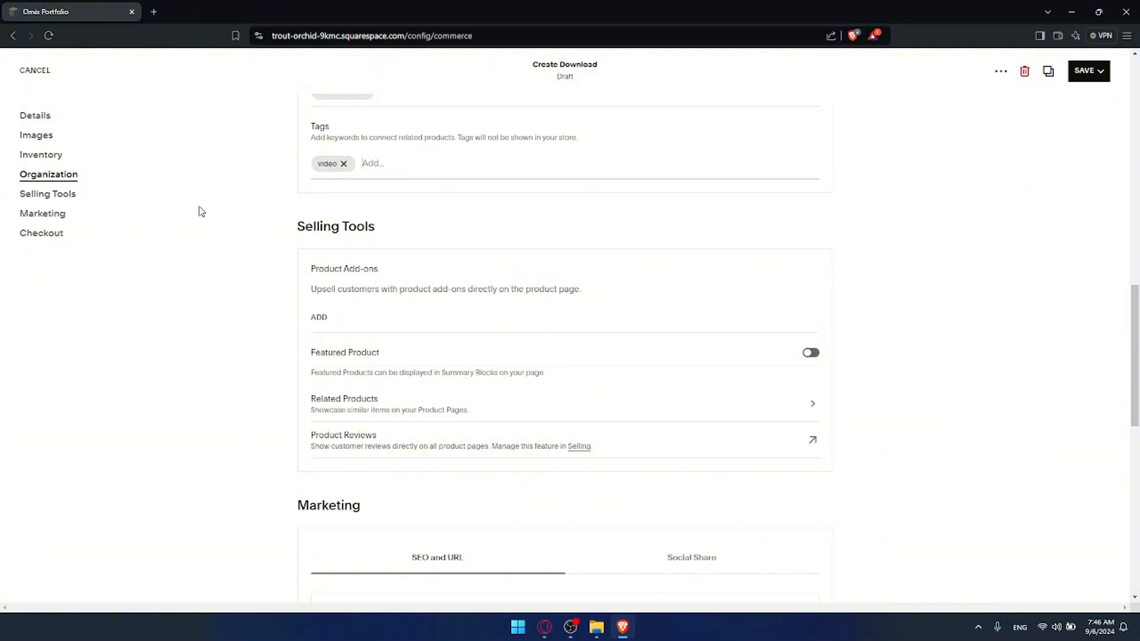
# Look at the Product Add-ons option, and switch Featured Product on and back off
pyautogui.scroll(-1, 367, 224)
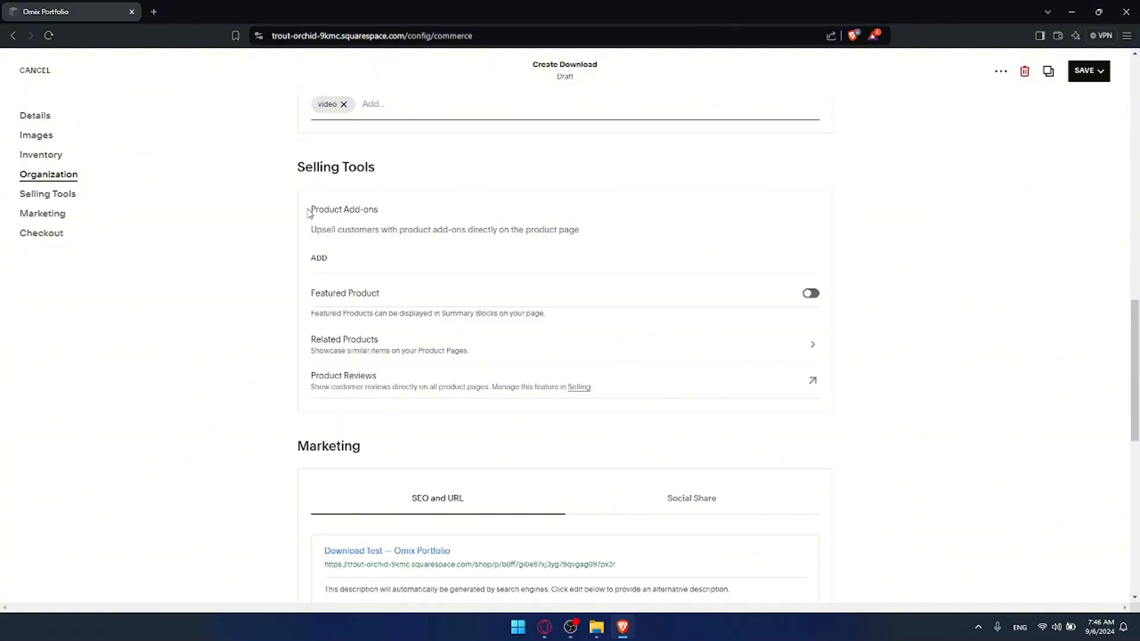
pyautogui.moveTo(309, 214); pyautogui.dragTo(383, 211)
pyautogui.click(261, 227)
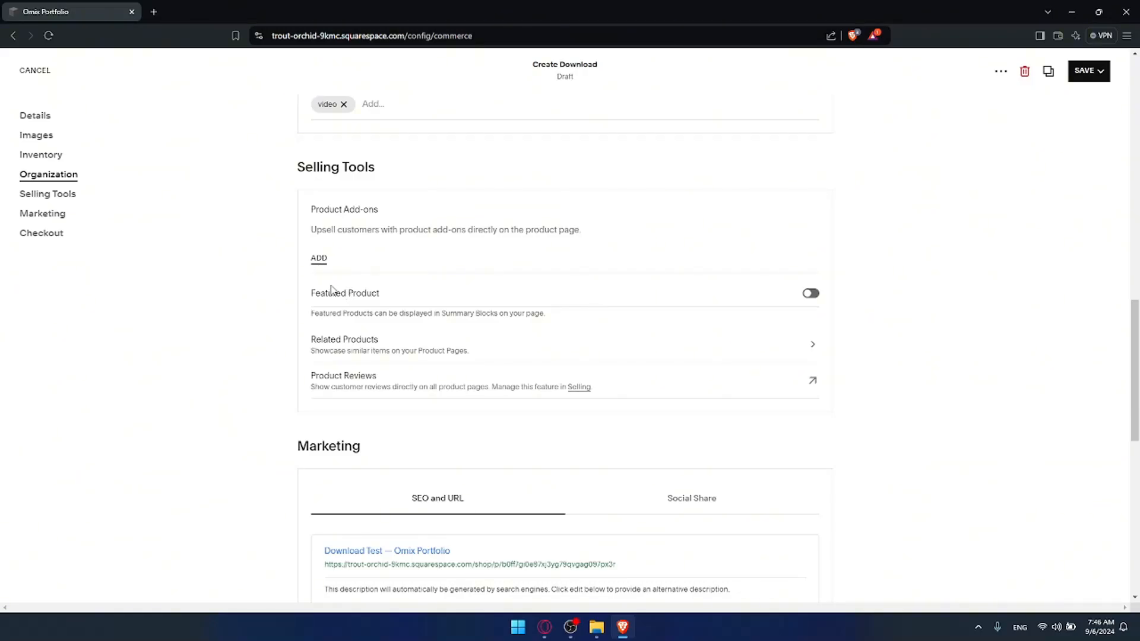
pyautogui.click(809, 296)
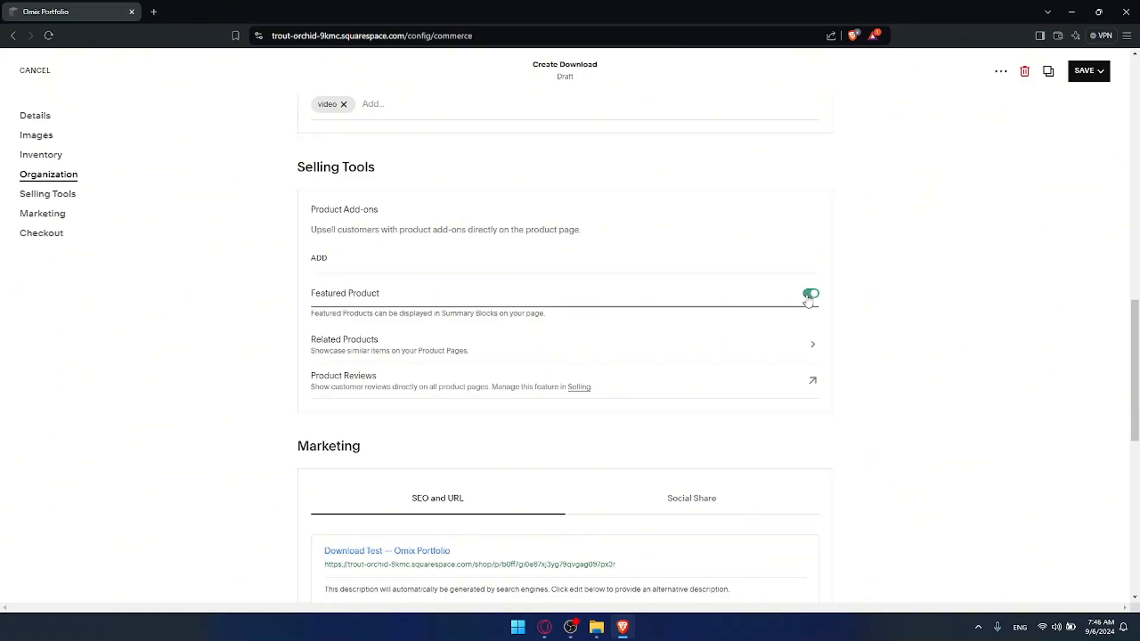
pyautogui.click(808, 297)
# Review the remaining selling tools and examine the product's Social Share and SEO and URL previews under Marketing
pyautogui.scroll(-2, 369, 342)
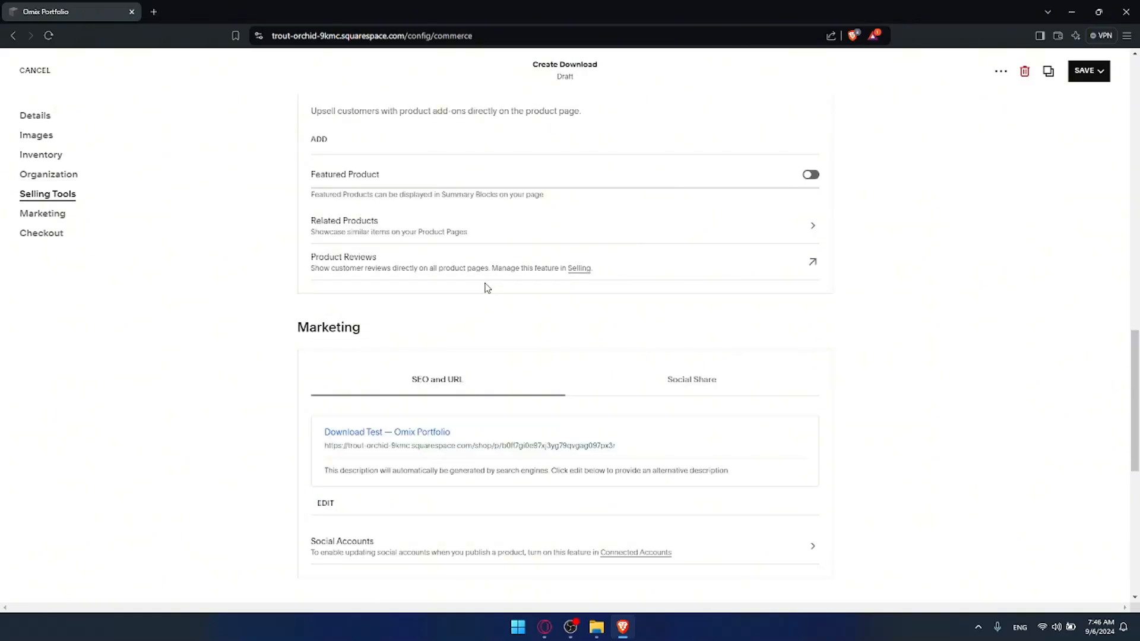
pyautogui.scroll(-1, 483, 284)
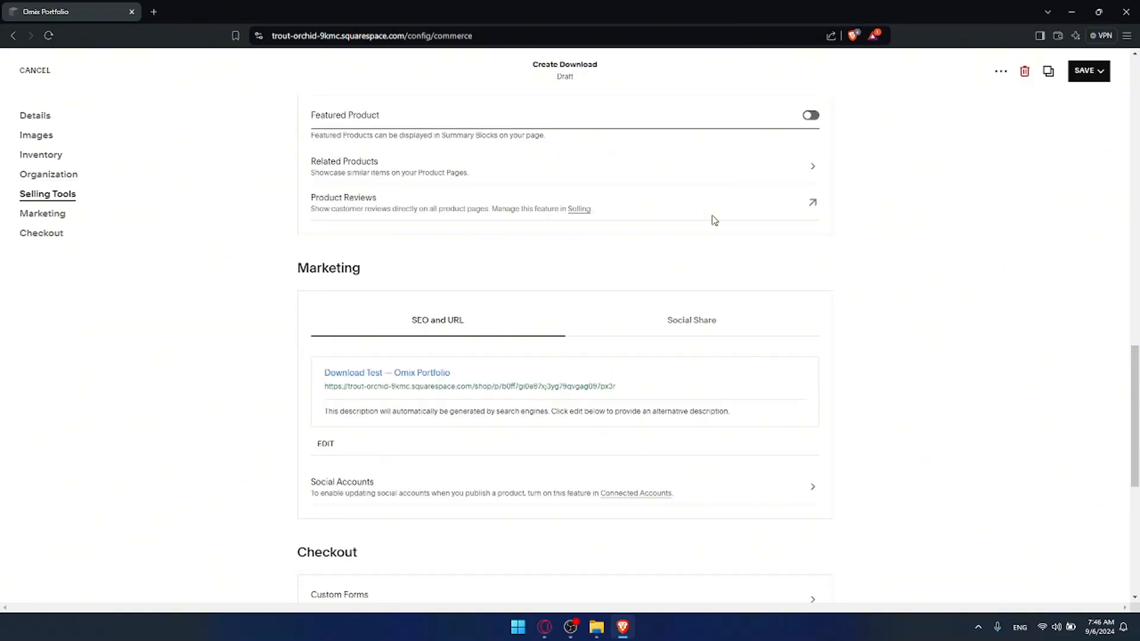
pyautogui.scroll(-2, 731, 204)
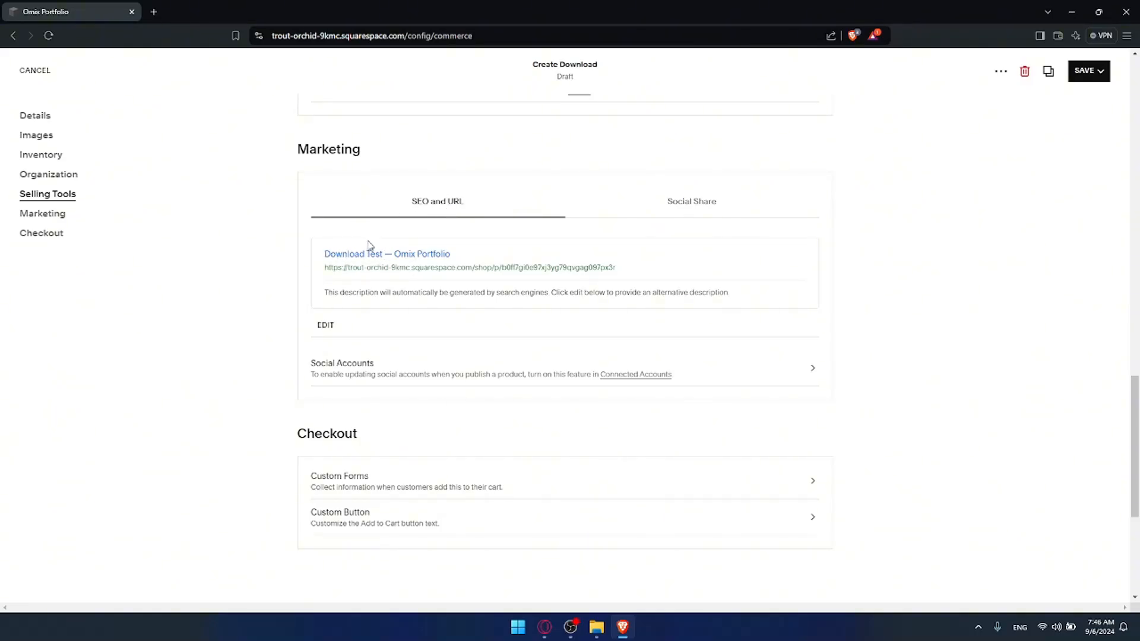
pyautogui.click(675, 201)
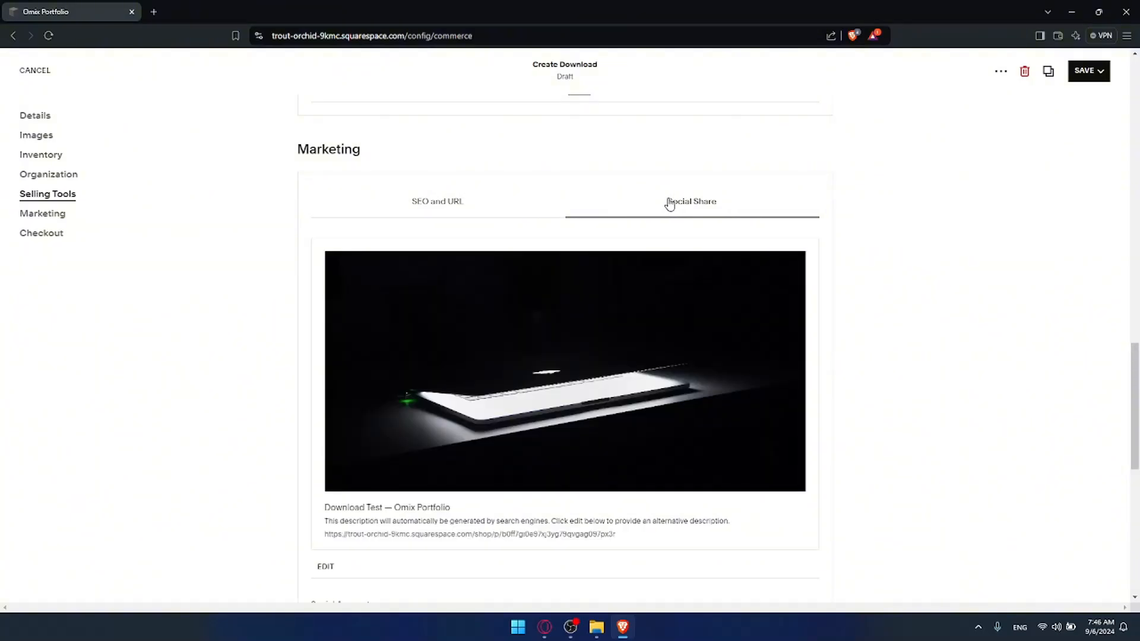
pyautogui.scroll(-3, 659, 214)
pyautogui.scroll(1, 603, 232)
pyautogui.scroll(-1, 604, 232)
pyautogui.scroll(2, 564, 229)
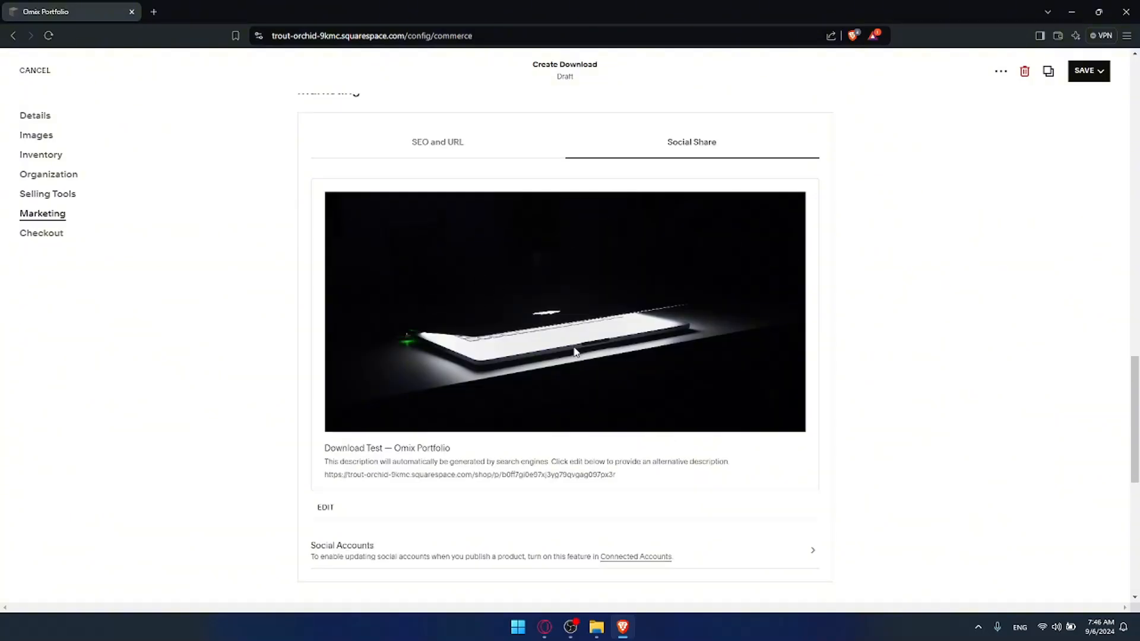
pyautogui.click(492, 148)
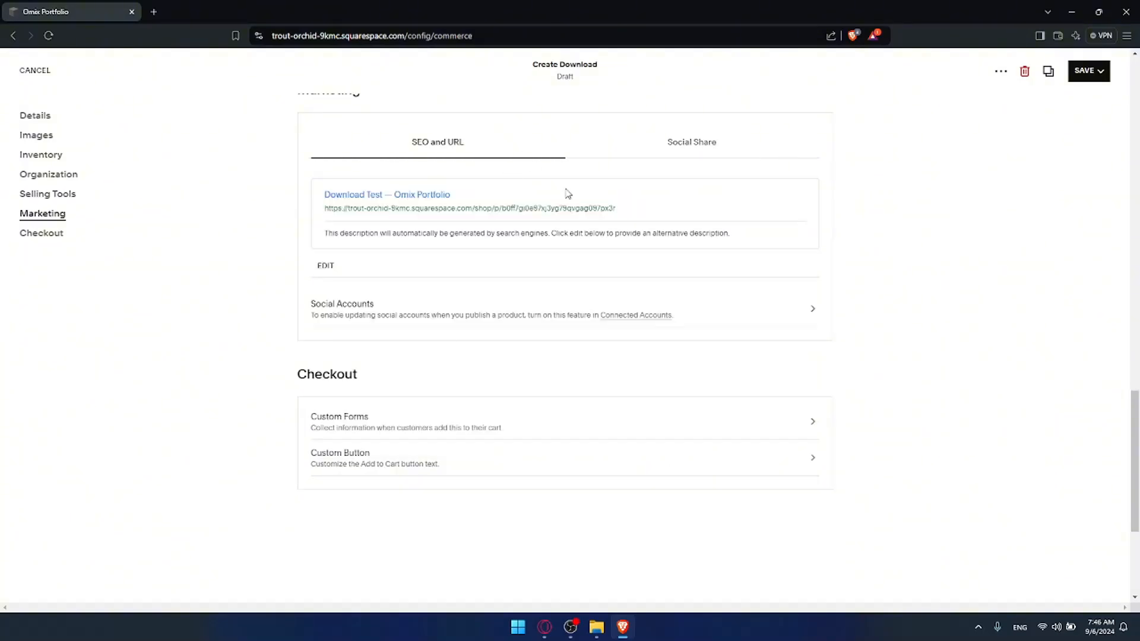
# Try to open the product's Social Accounts settings, and cancel leaving the editor
pyautogui.scroll(-2, 567, 199)
pyautogui.click(781, 187)
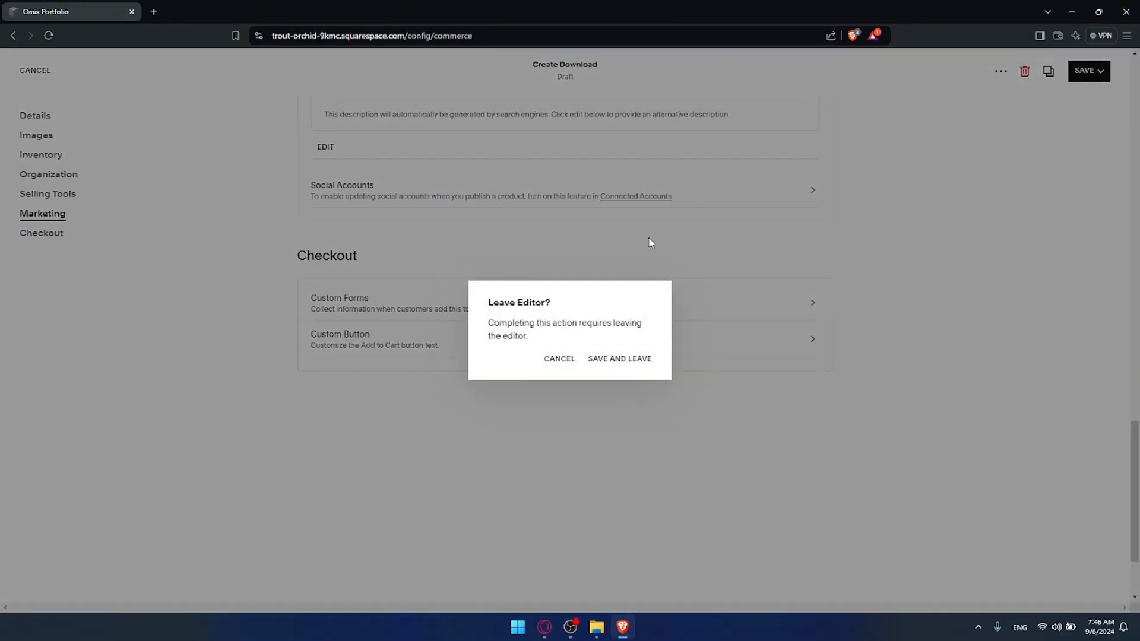
pyautogui.click(560, 358)
# Open the Custom Forms settings under Checkout and close them without applying anything
pyautogui.scroll(-1, 590, 279)
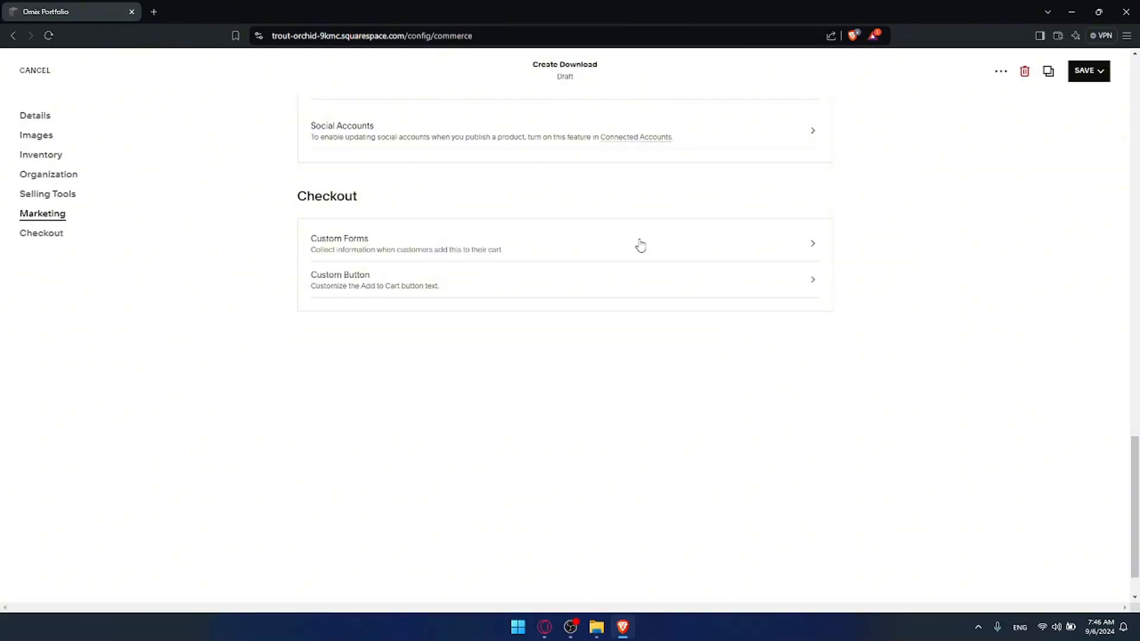
pyautogui.click(631, 248)
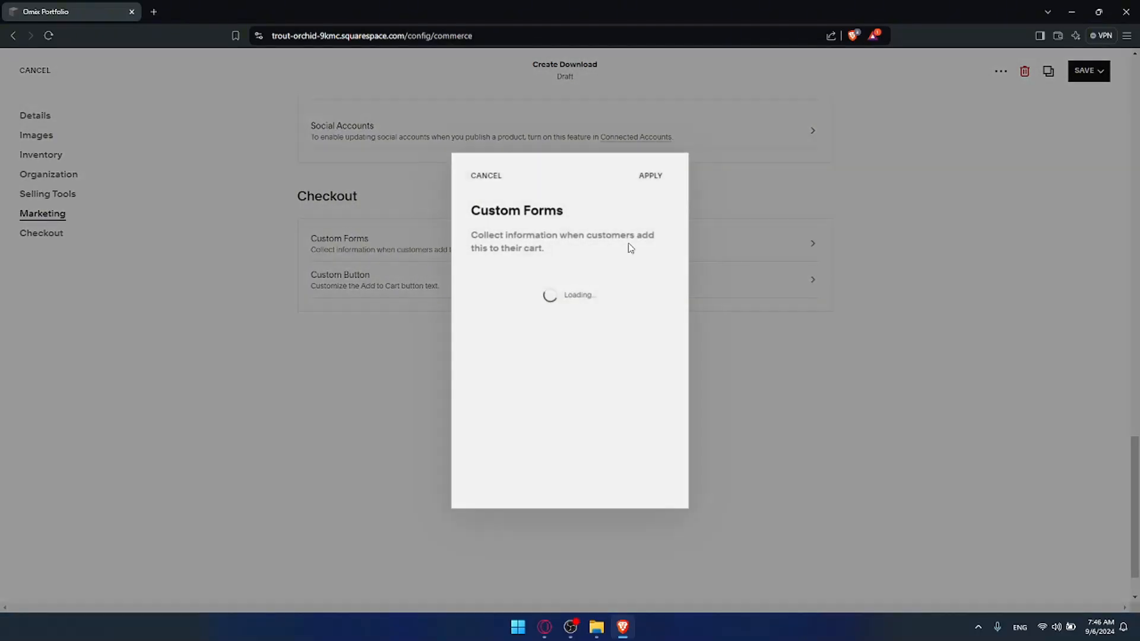
pyautogui.click(498, 184)
pyautogui.click(628, 353)
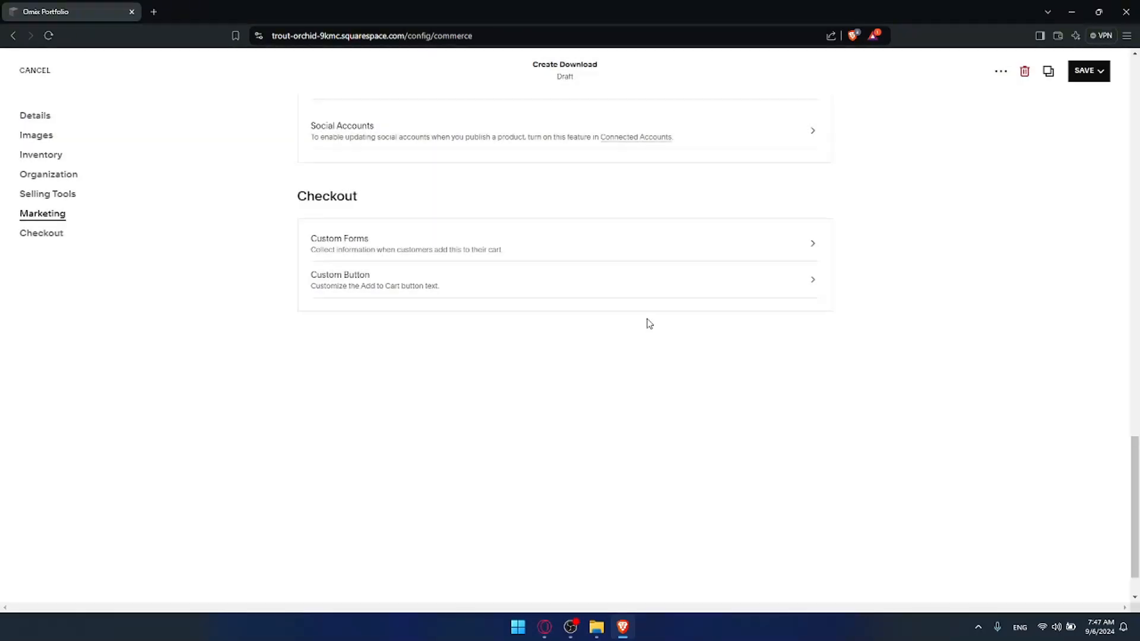
# Look at the Custom Button label settings under Checkout and close them without applying anything
pyautogui.click(712, 284)
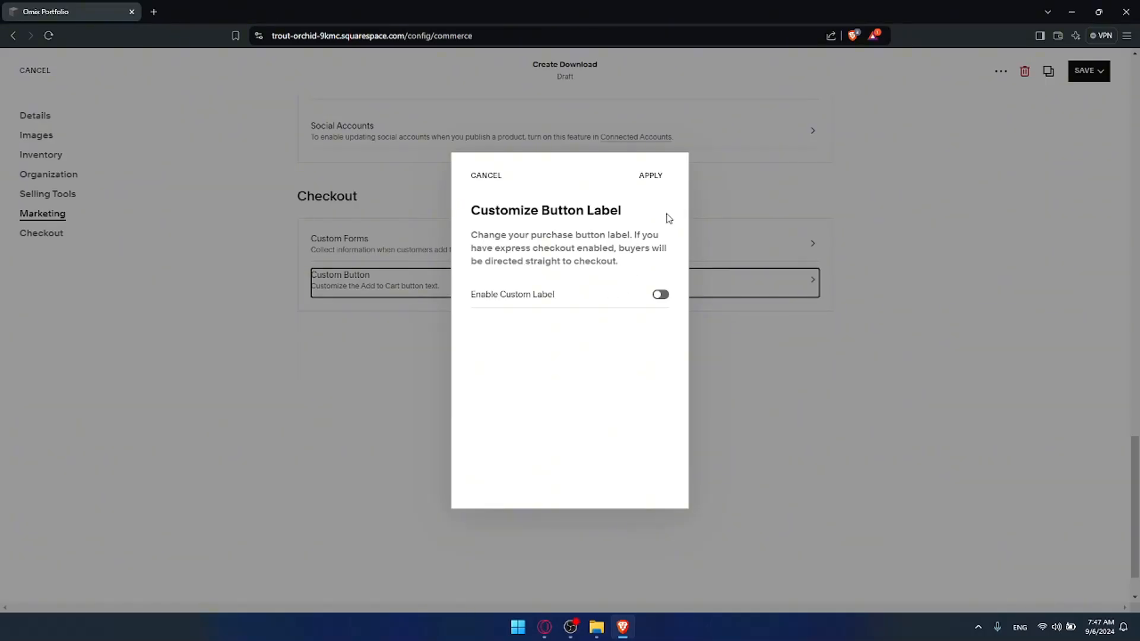
pyautogui.click(494, 180)
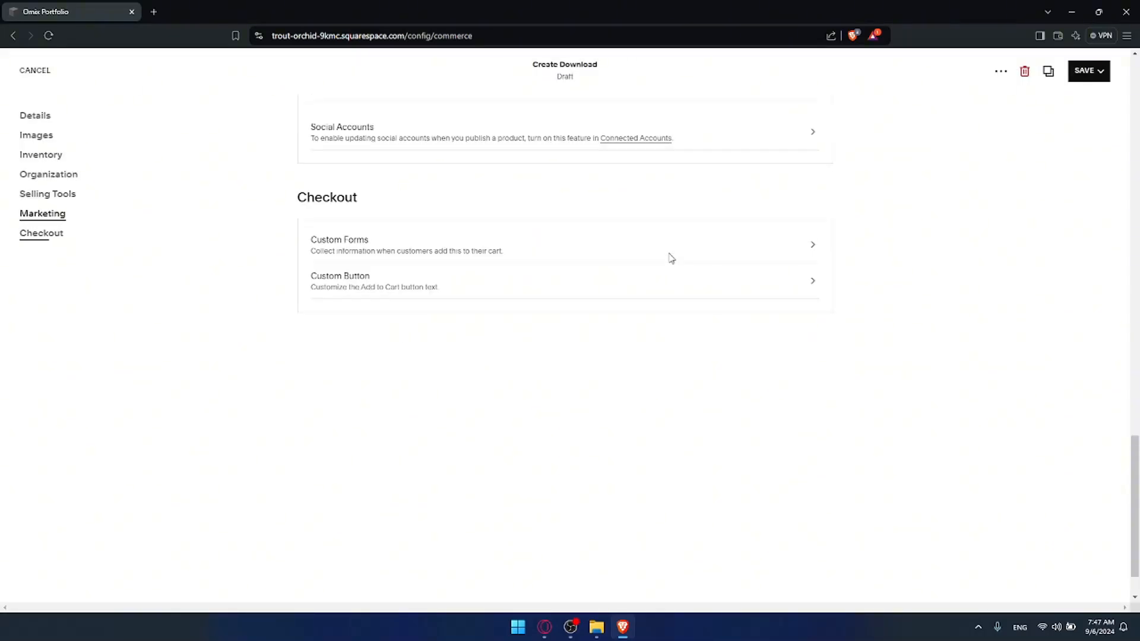
# Publish the Download Test product to the store
pyautogui.scroll(20, 668, 260)
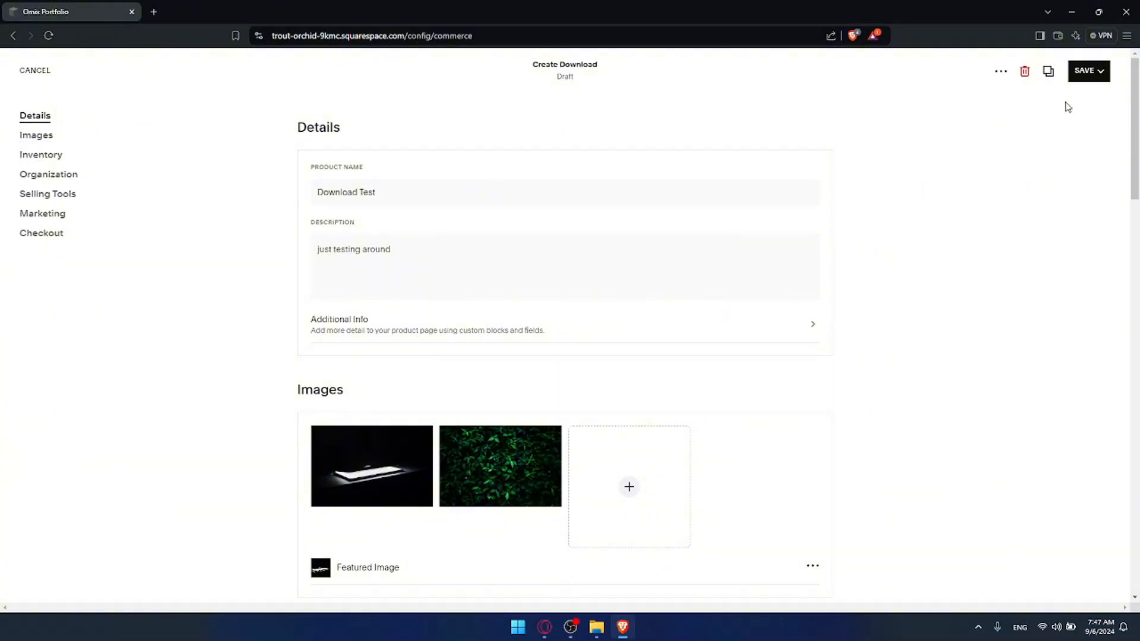
pyautogui.click(1091, 72)
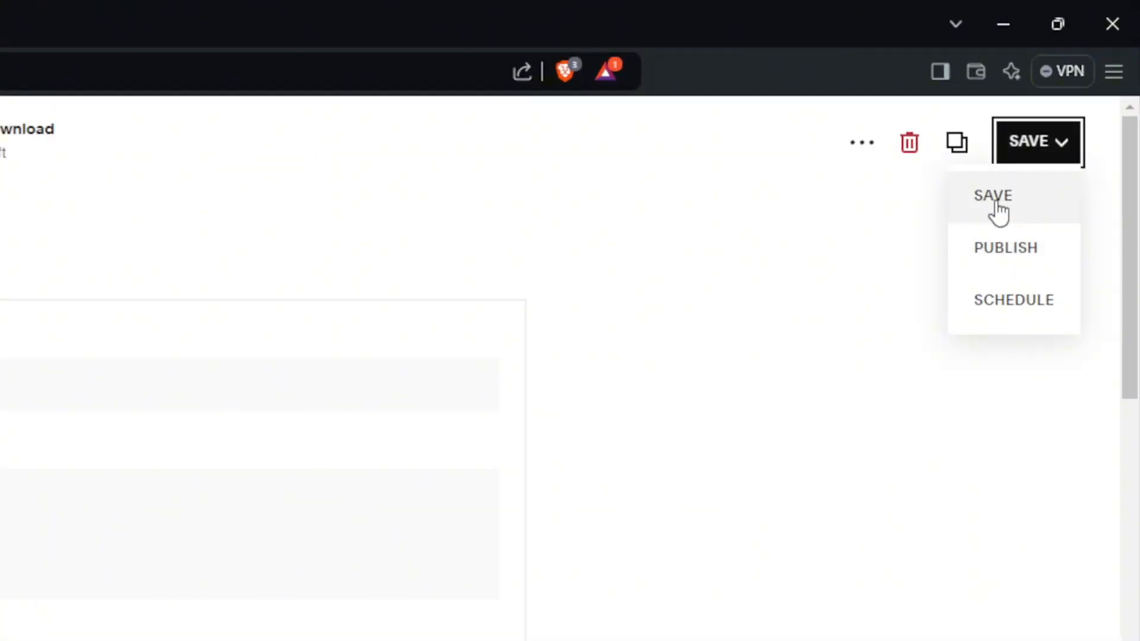
pyautogui.click(1017, 255)
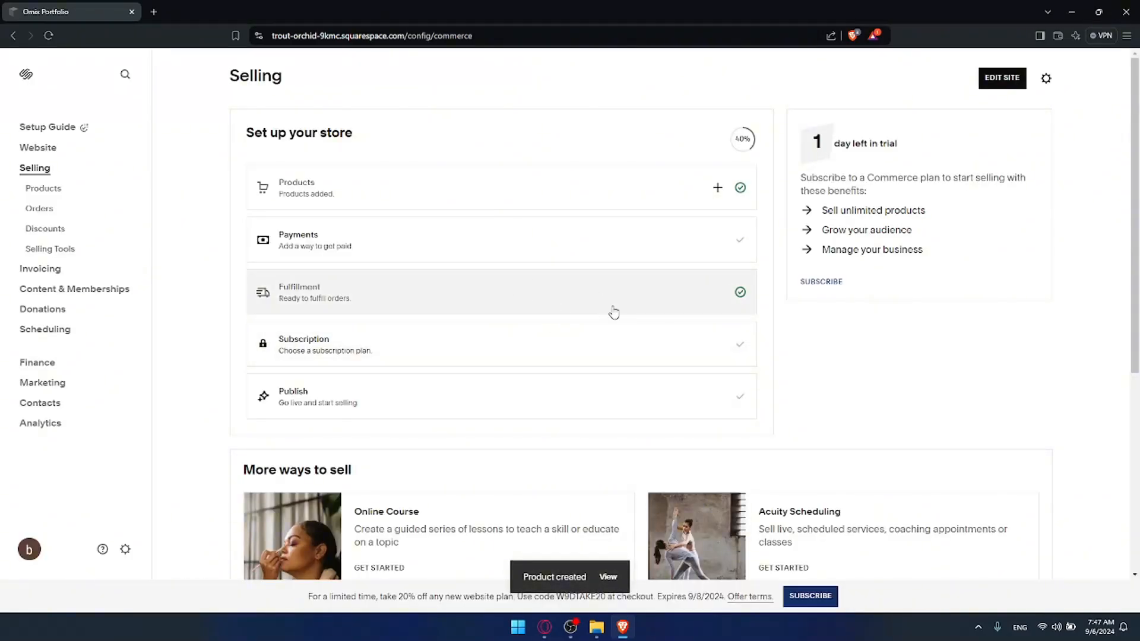
# Open the website's Shop page in the site preview and examine the Download Test product's listing
pyautogui.click(57, 147)
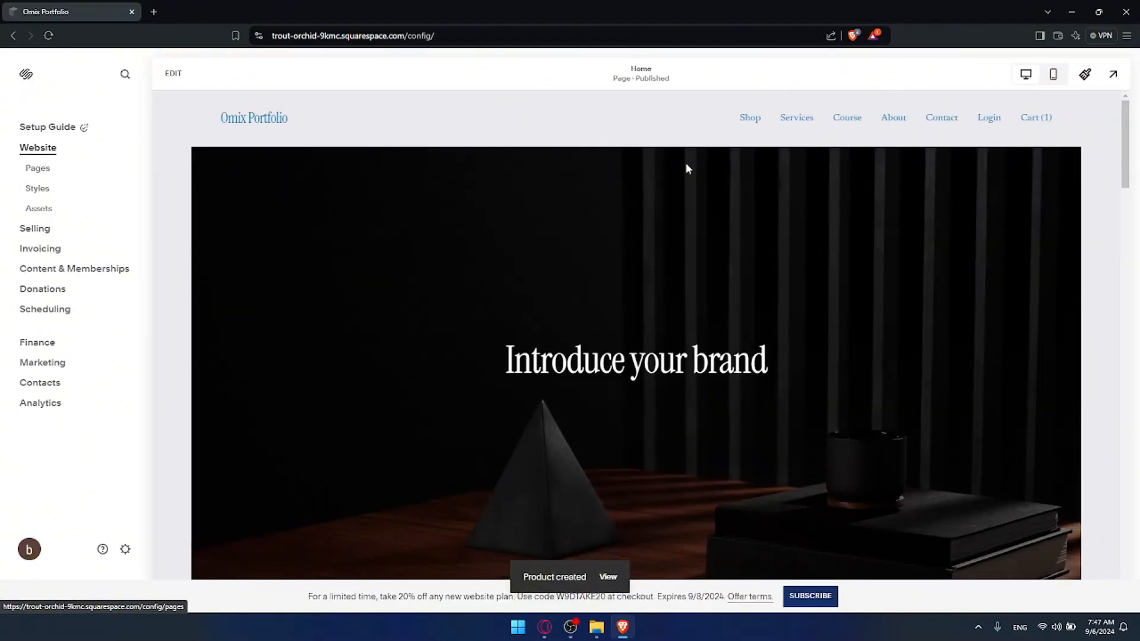
pyautogui.click(747, 117)
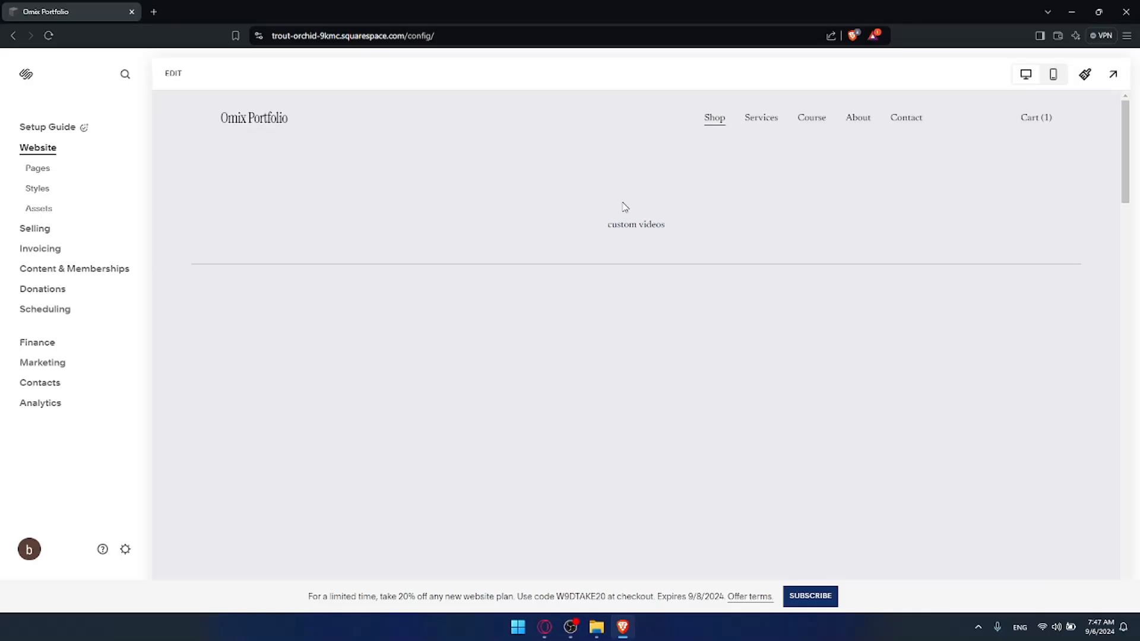
pyautogui.scroll(-2, 621, 211)
pyautogui.scroll(-2, 615, 214)
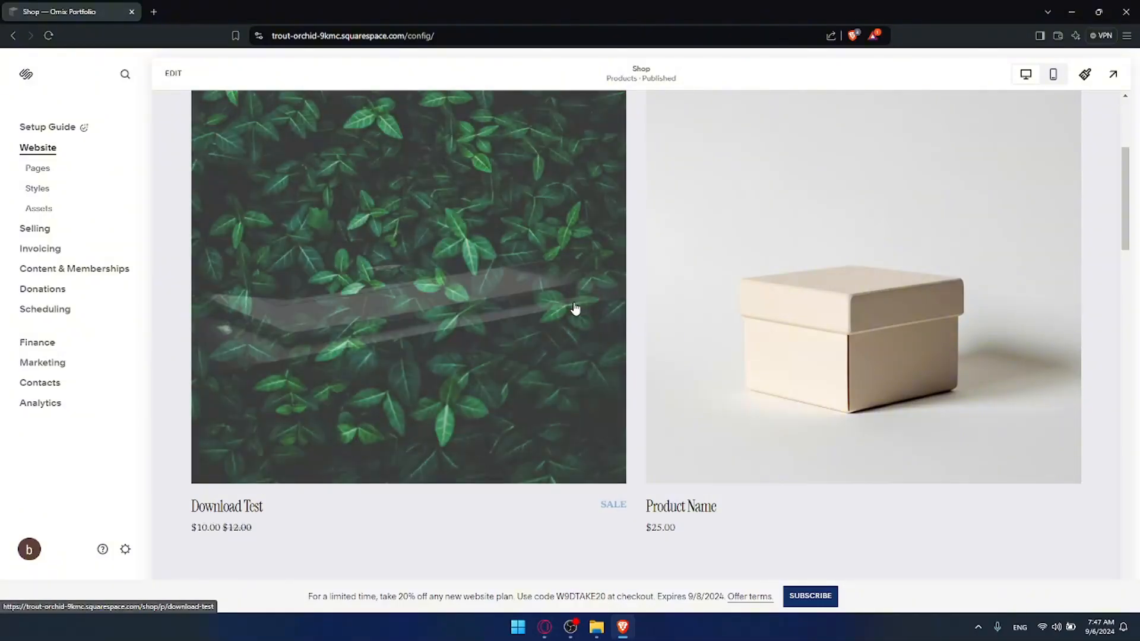
# Open a blank browser tab, close the Omix Portfolio shop tab, and minimize the browser
pyautogui.click(154, 12)
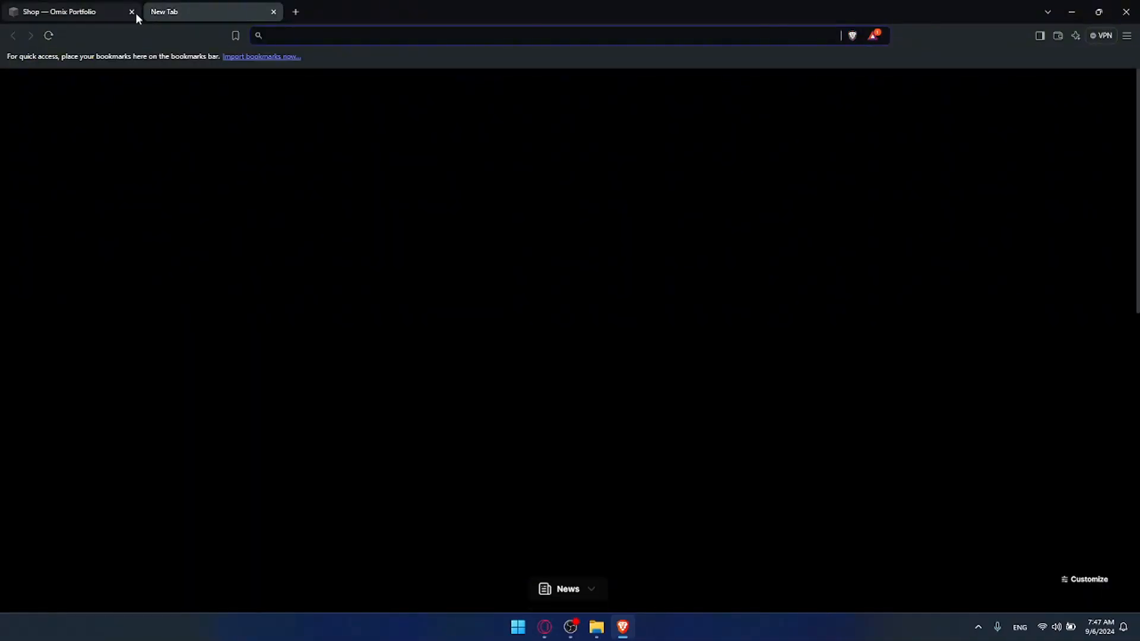
pyautogui.click(135, 11)
pyautogui.click(1075, 12)
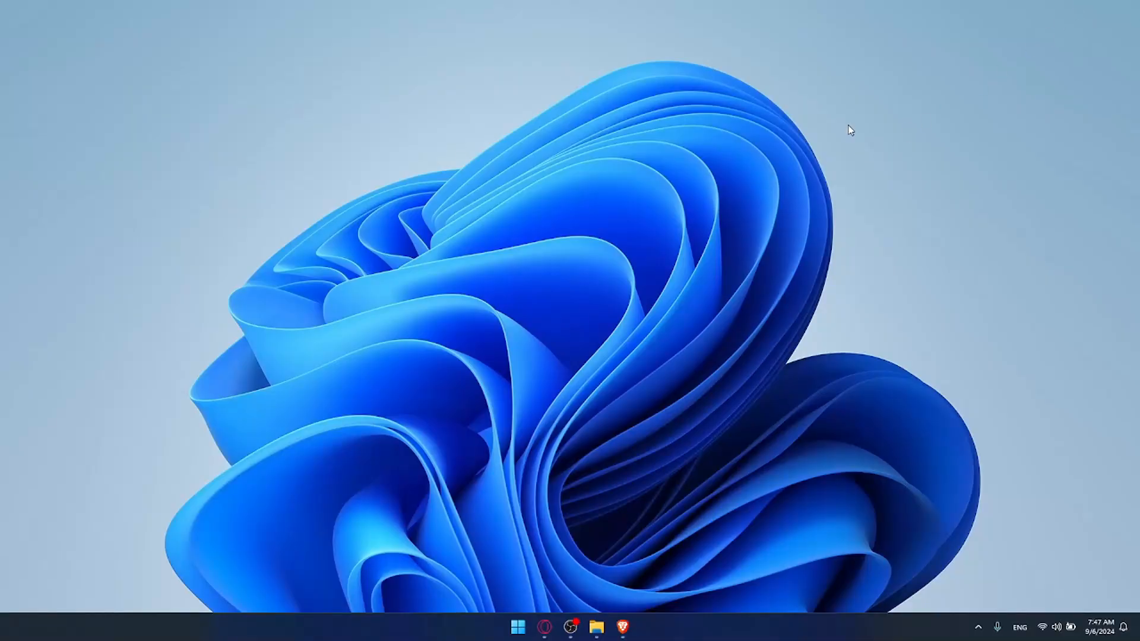